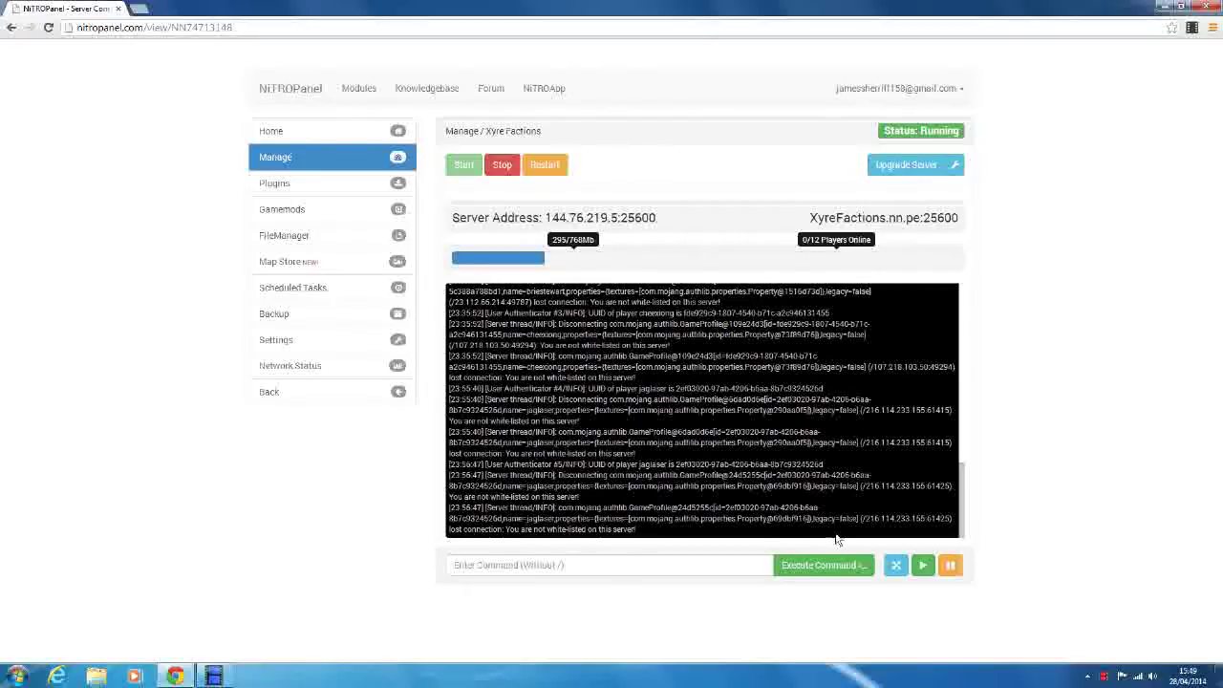
drag(640, 537, 505, 540)
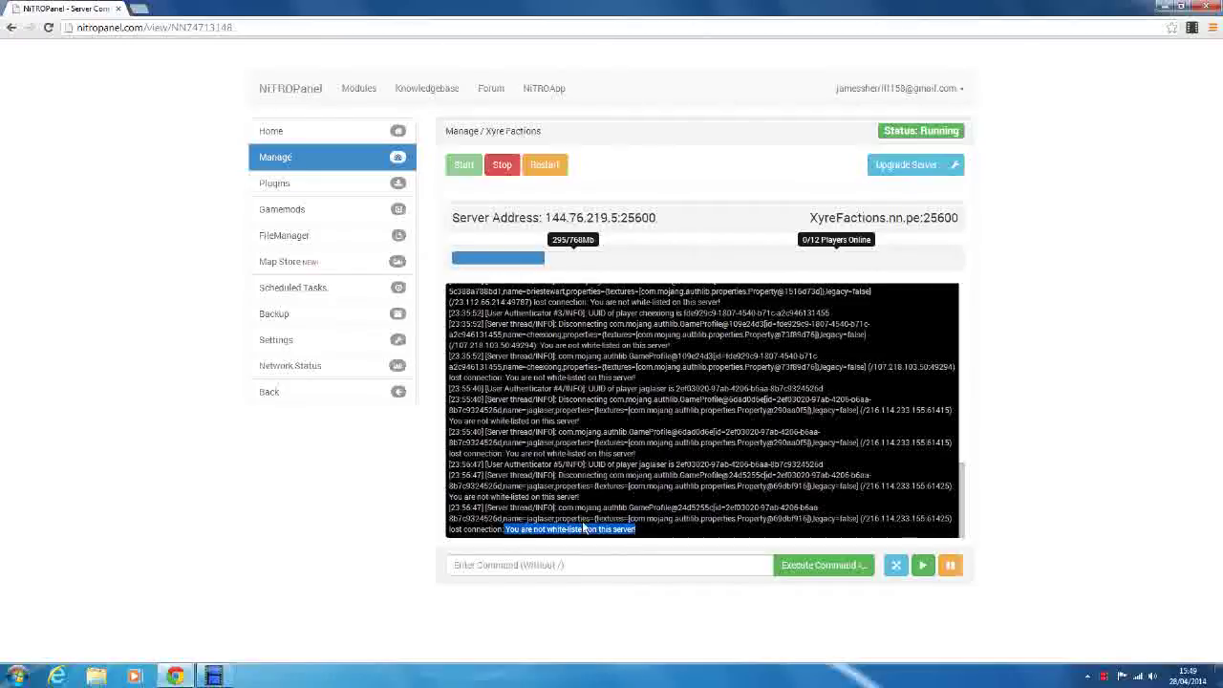
click(580, 535)
scroll(593, 459, up, 5)
scroll(602, 450, down, 5)
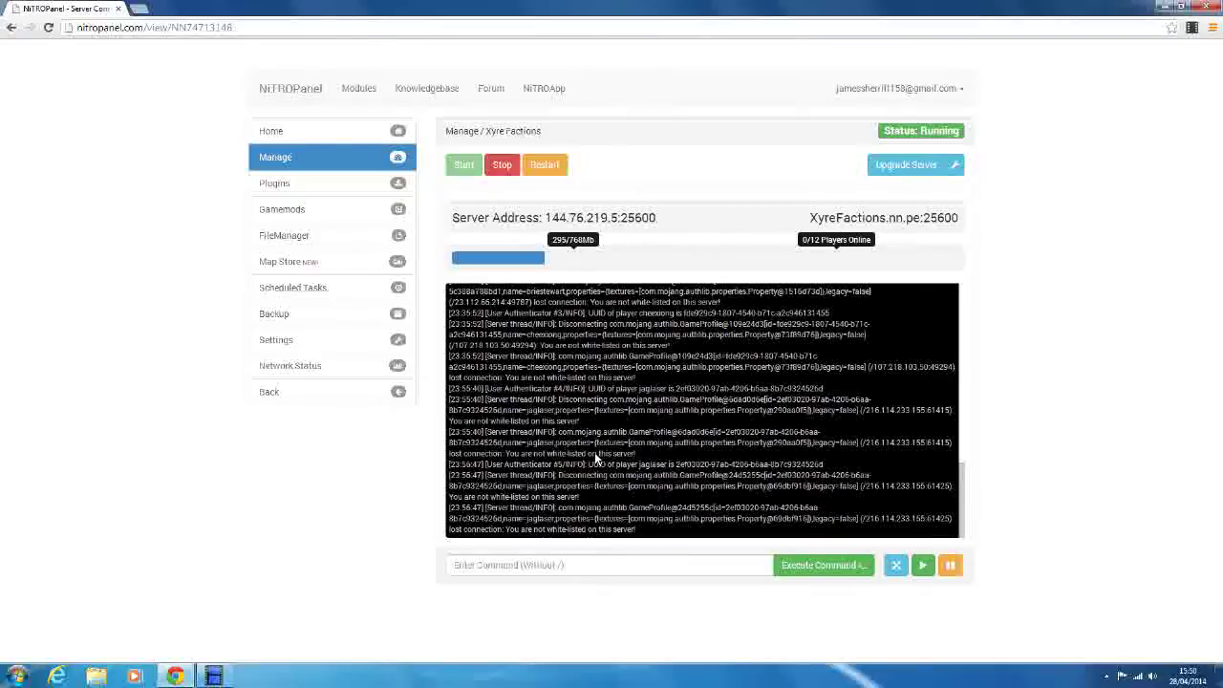
Stop the running Xyre Factions server from its management page.
click(304, 220)
click(281, 156)
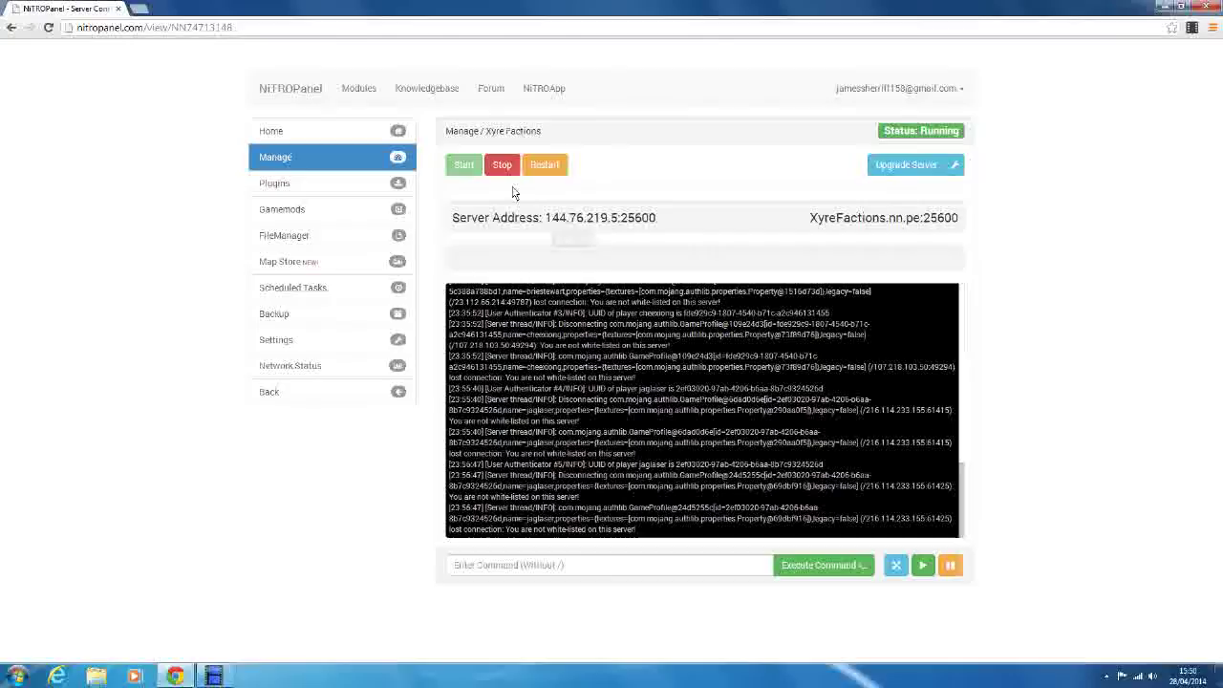
click(503, 166)
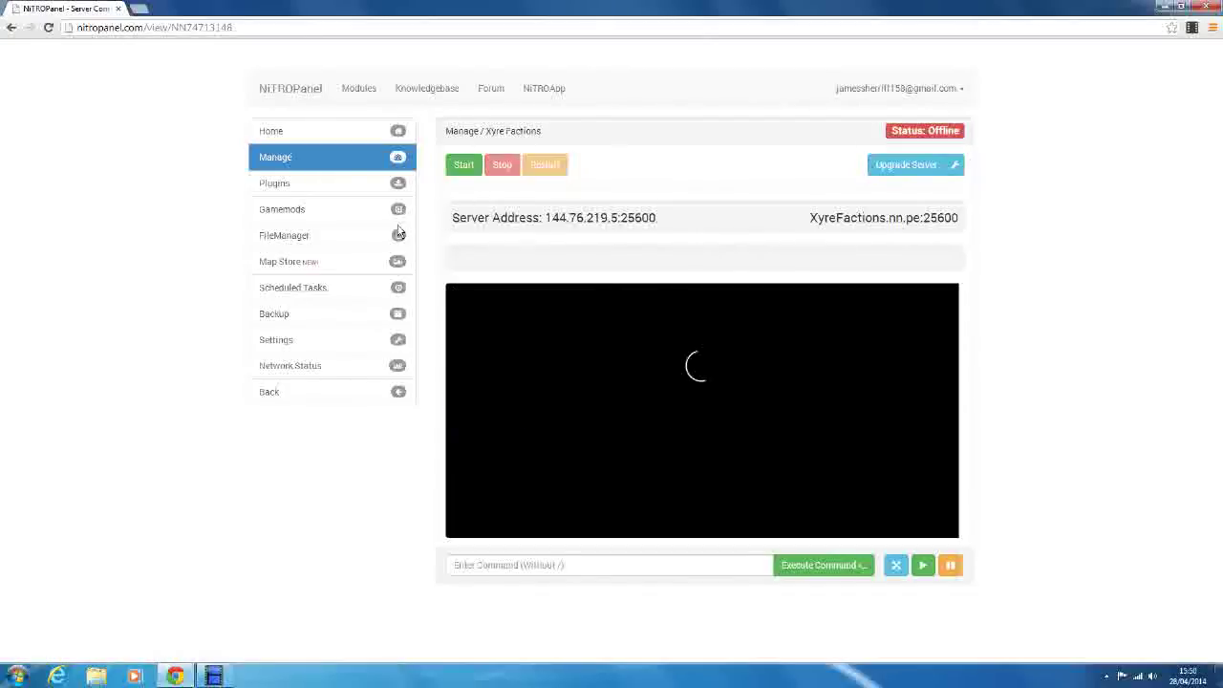
Look through the Technic and FTB modpacks offered among the server's gamemods.
click(346, 209)
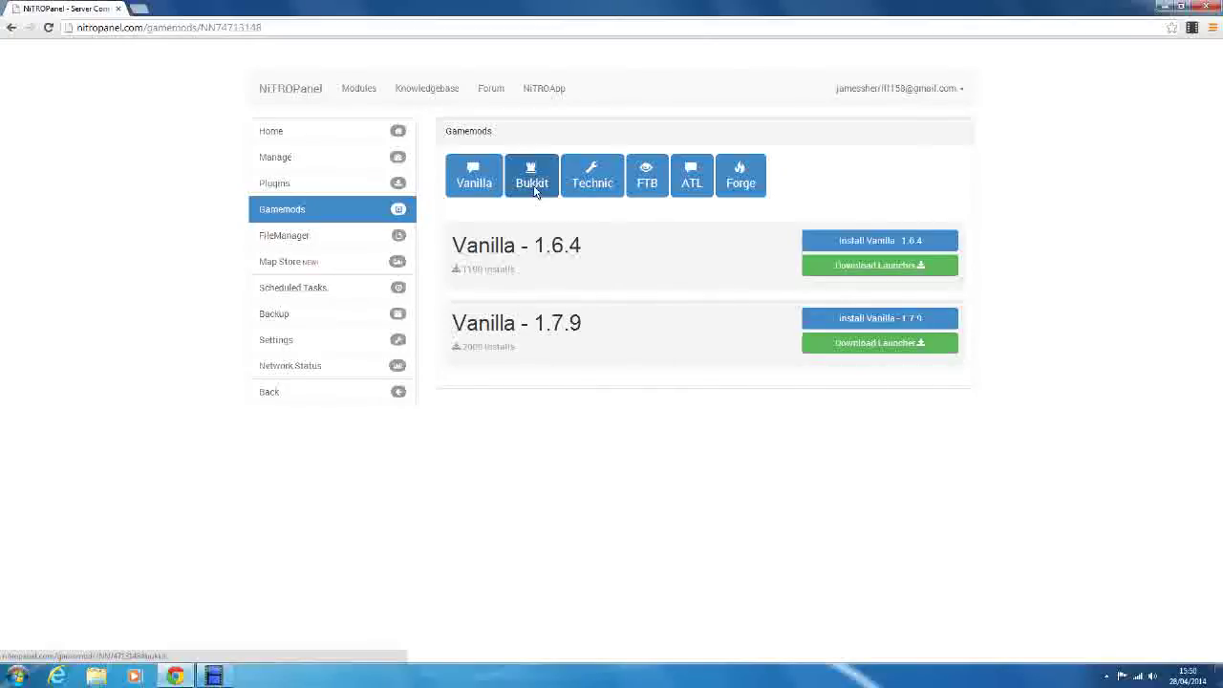
click(592, 187)
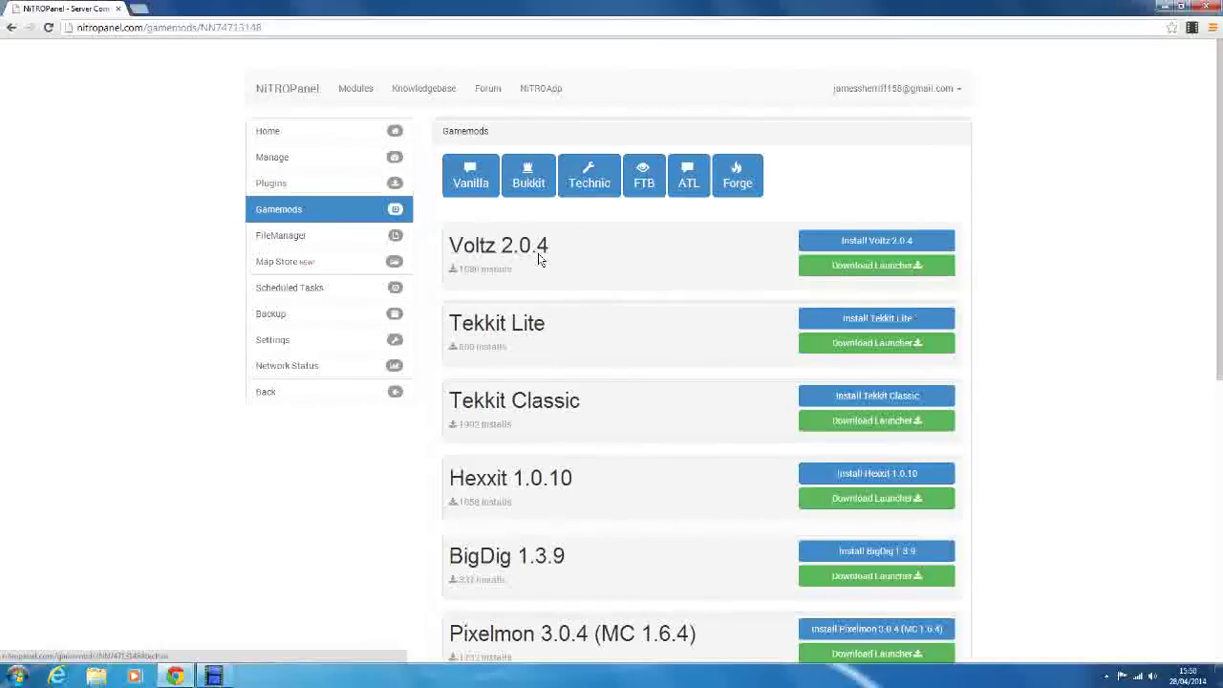
scroll(550, 286, down, 1)
scroll(549, 287, down, 4)
scroll(542, 308, up, 5)
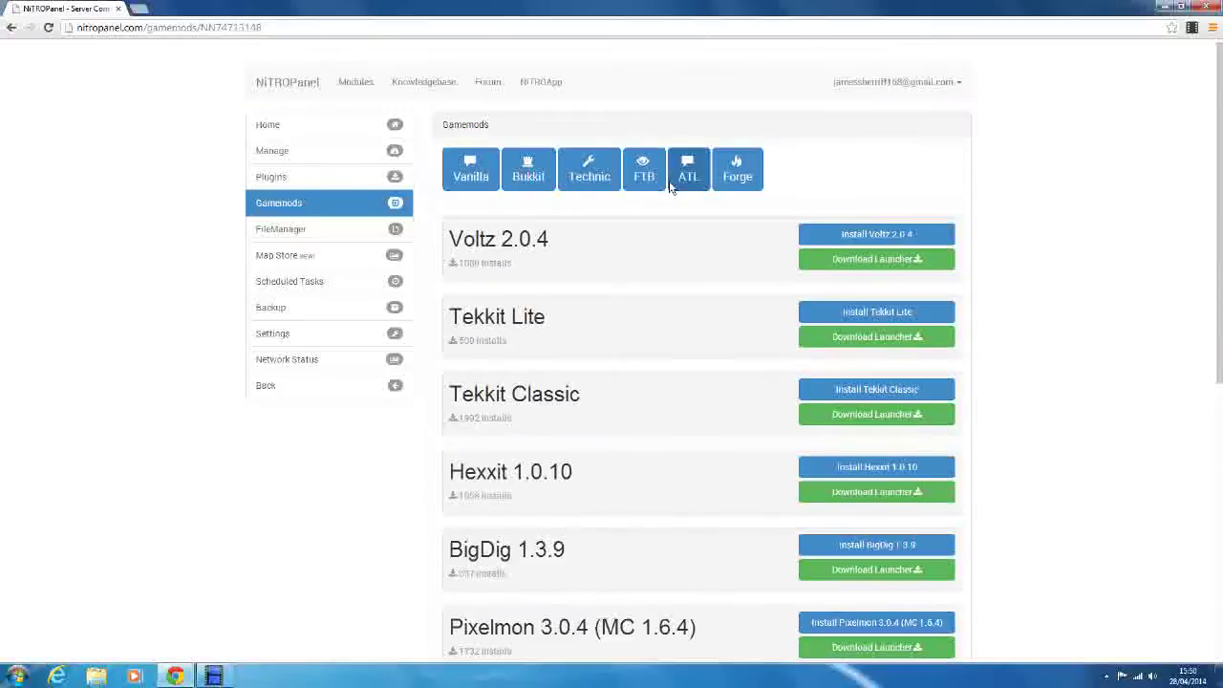
click(655, 173)
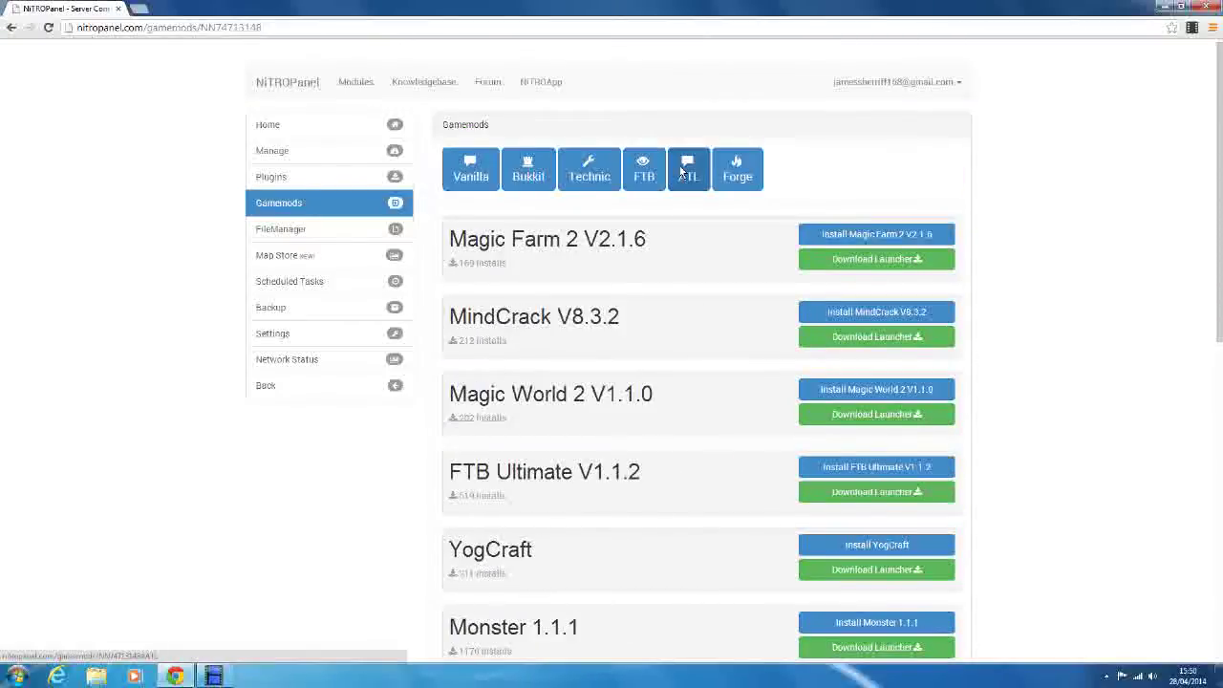
scroll(639, 315, down, 6)
scroll(630, 325, up, 7)
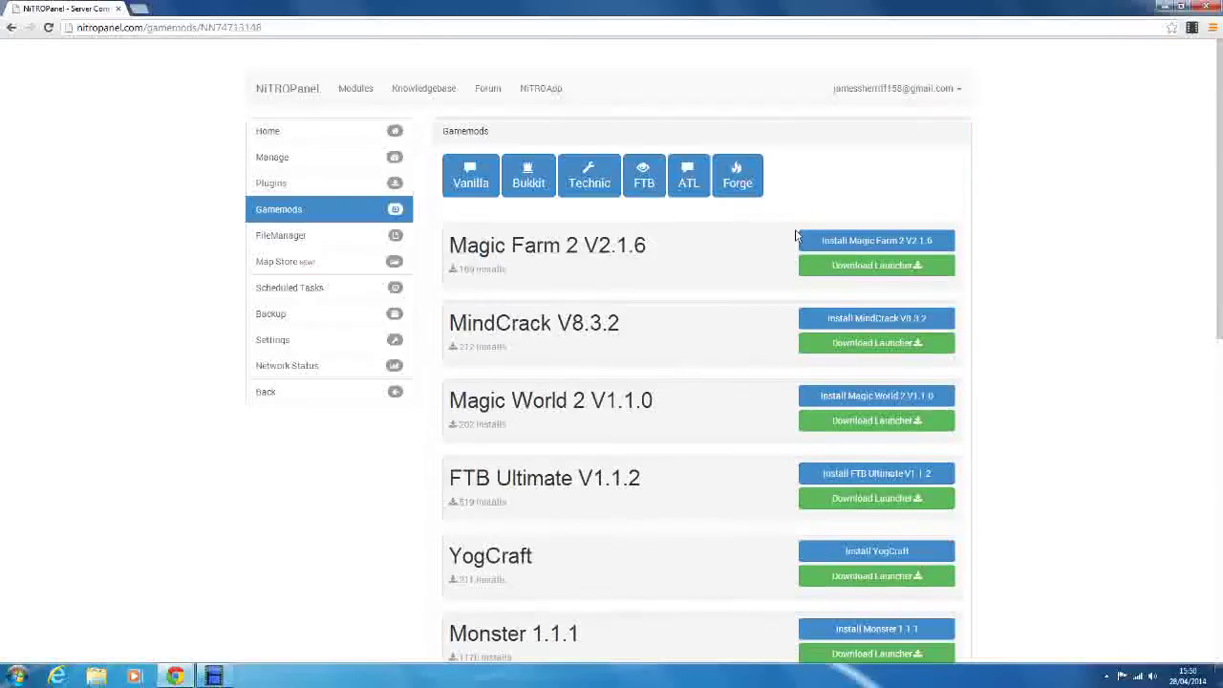
Examine the ATL modpacks and compare the Forge builds with the Technic modpacks.
click(689, 177)
scroll(729, 243, down, 4)
scroll(755, 242, up, 2)
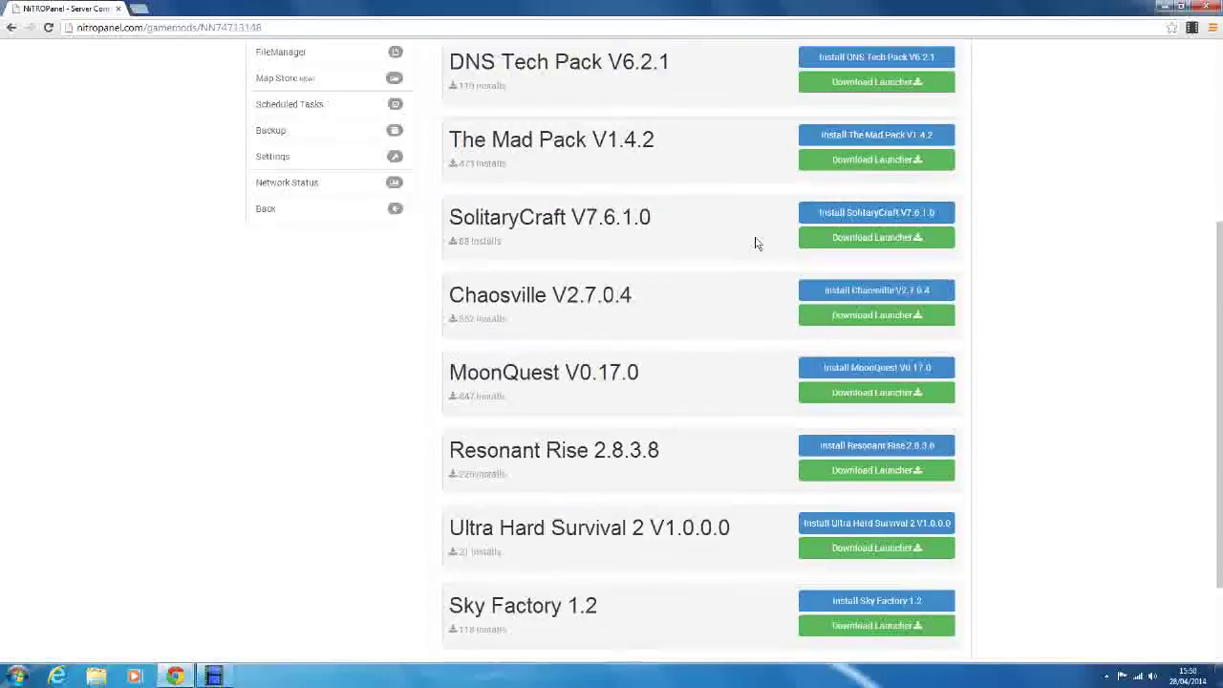
scroll(755, 243, up, 2)
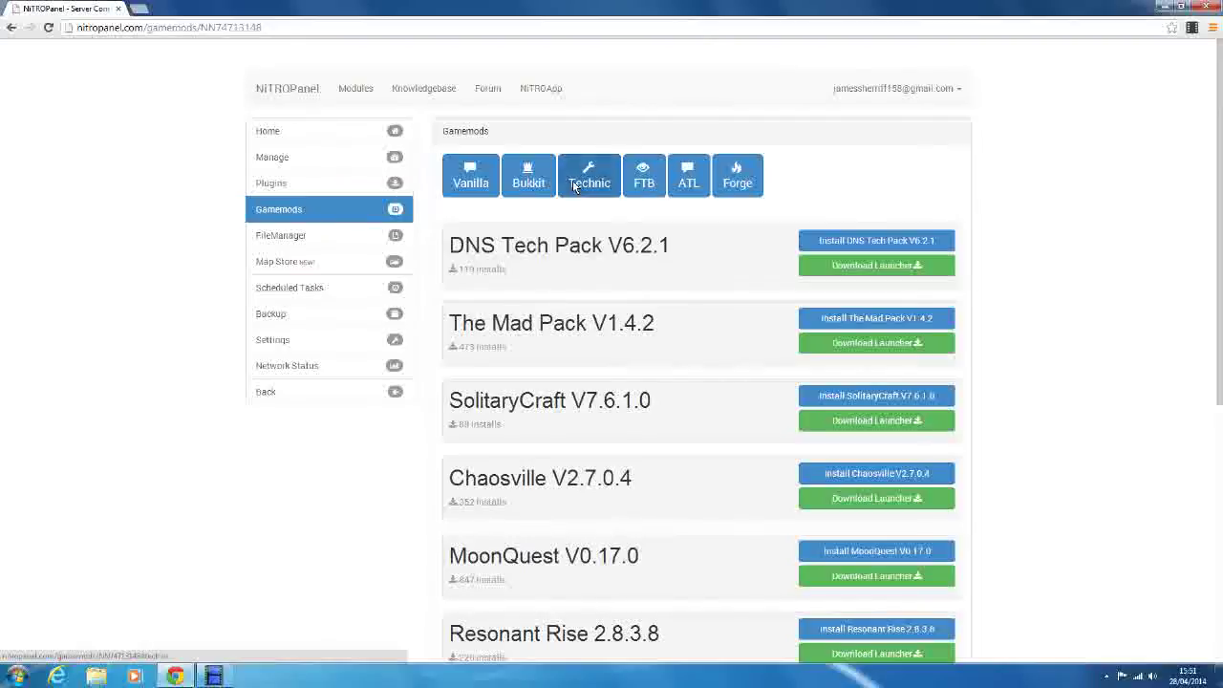
click(738, 180)
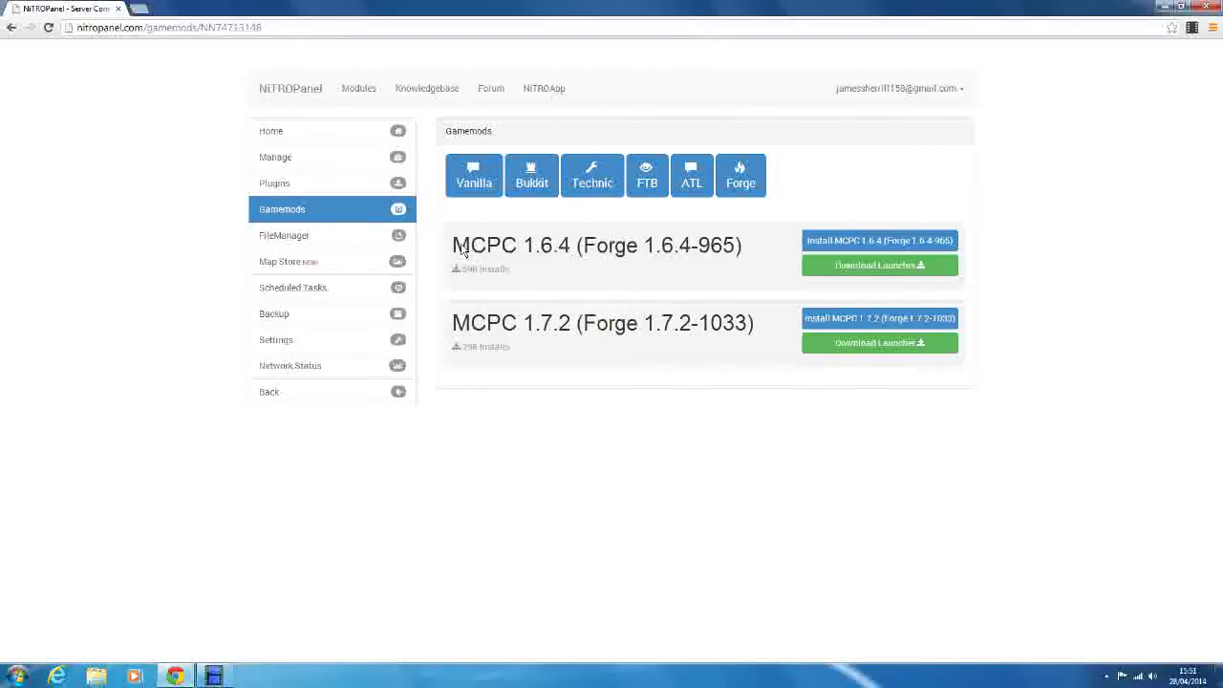
click(593, 176)
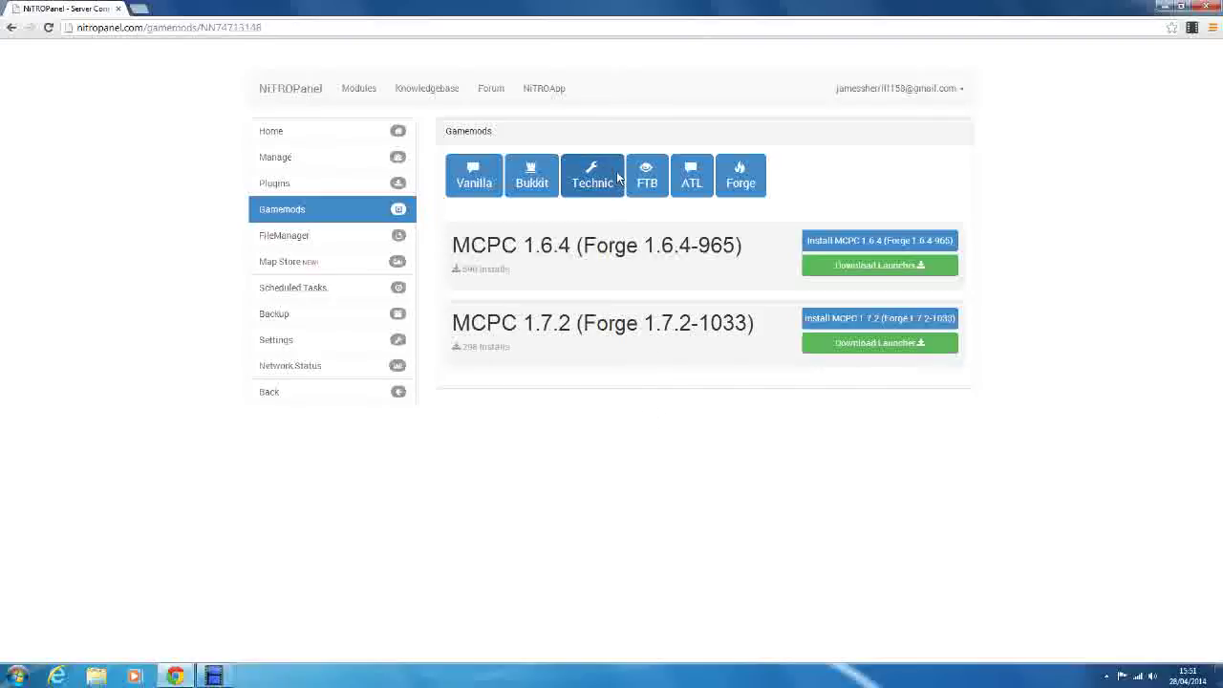
scroll(697, 467, down, 3)
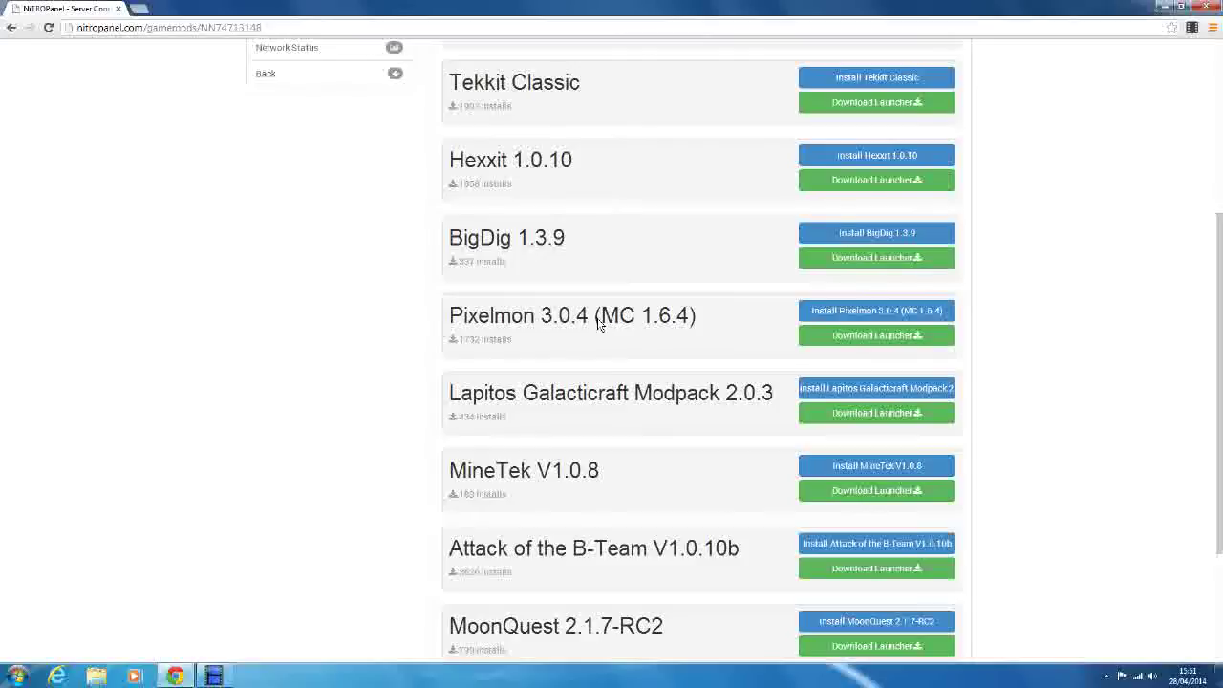
scroll(592, 323, up, 3)
click(741, 177)
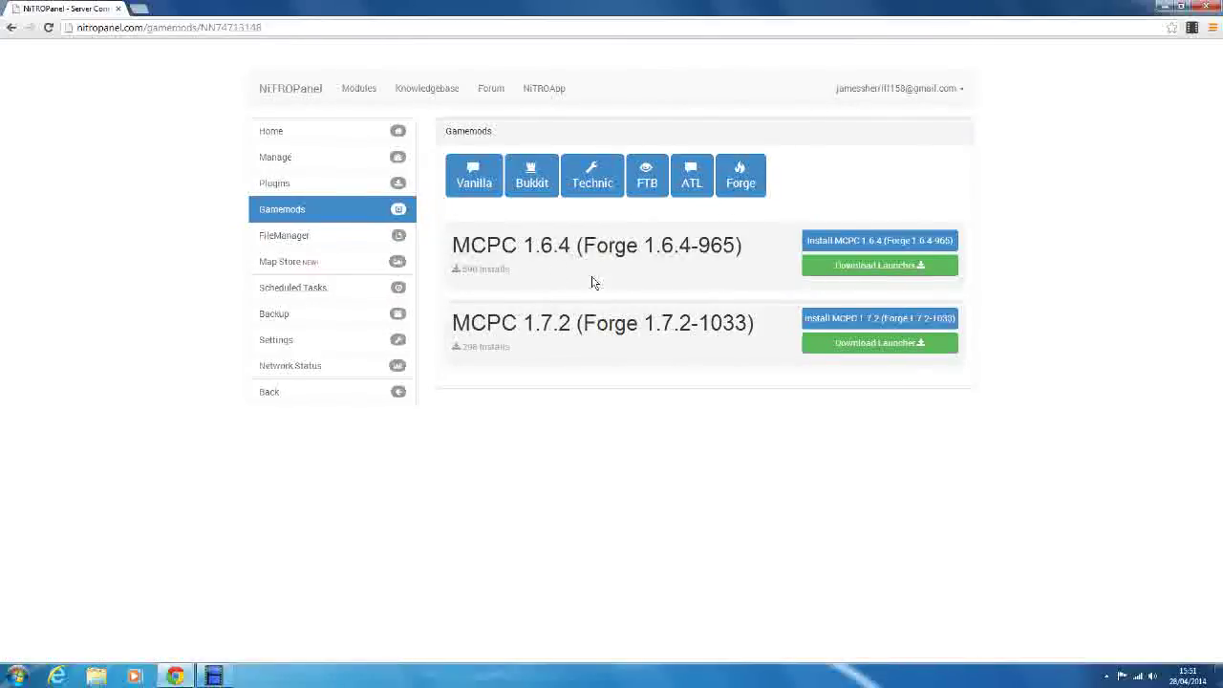
Install the Spigot 1.7.5 gamemod from the Bukkit category and agree to continue with the installation.
click(538, 179)
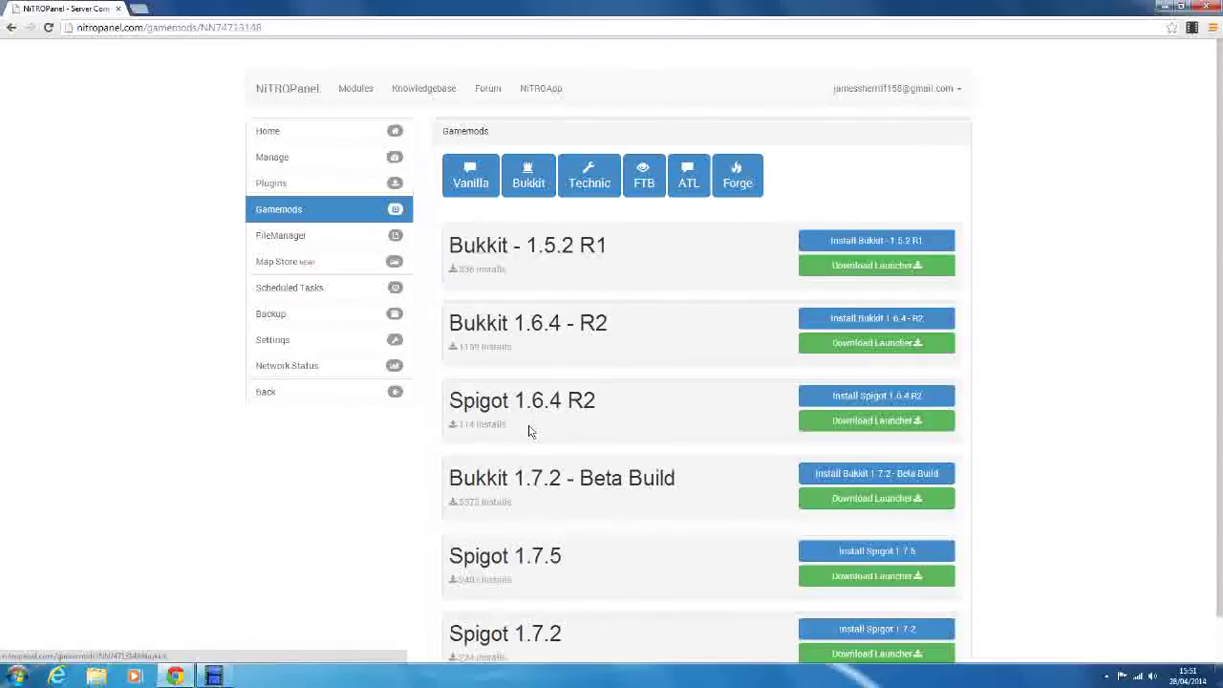
scroll(566, 406, down, 1)
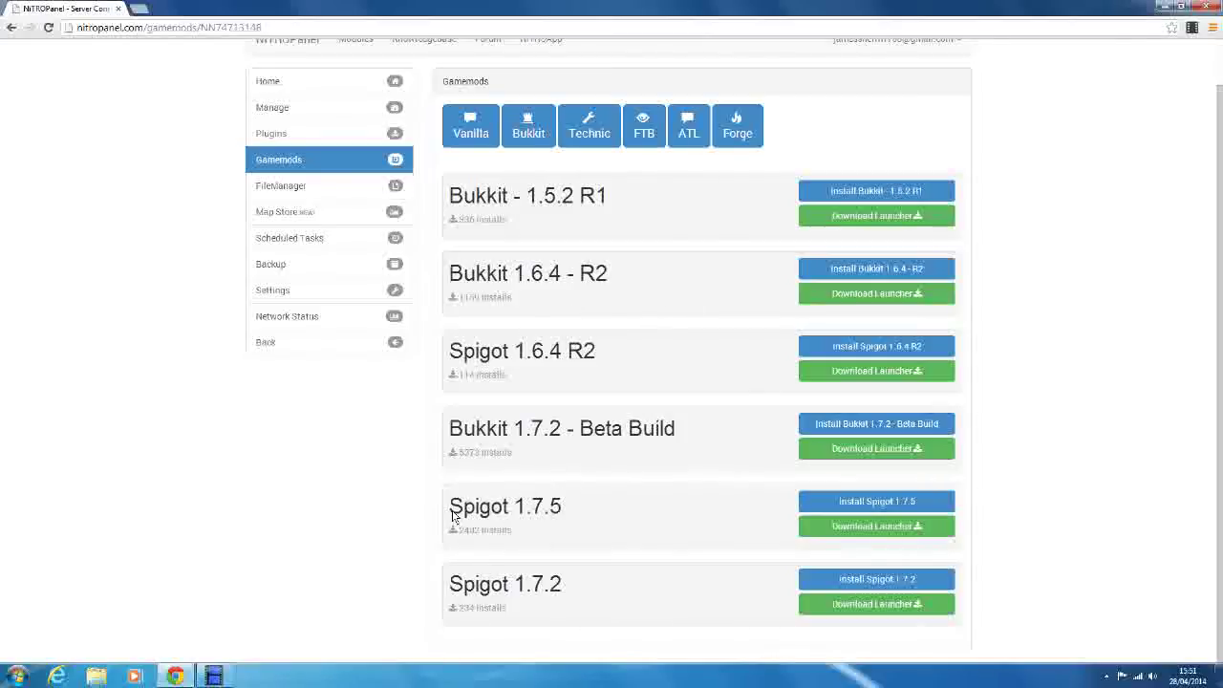
drag(451, 514, 513, 510)
click(509, 508)
click(445, 513)
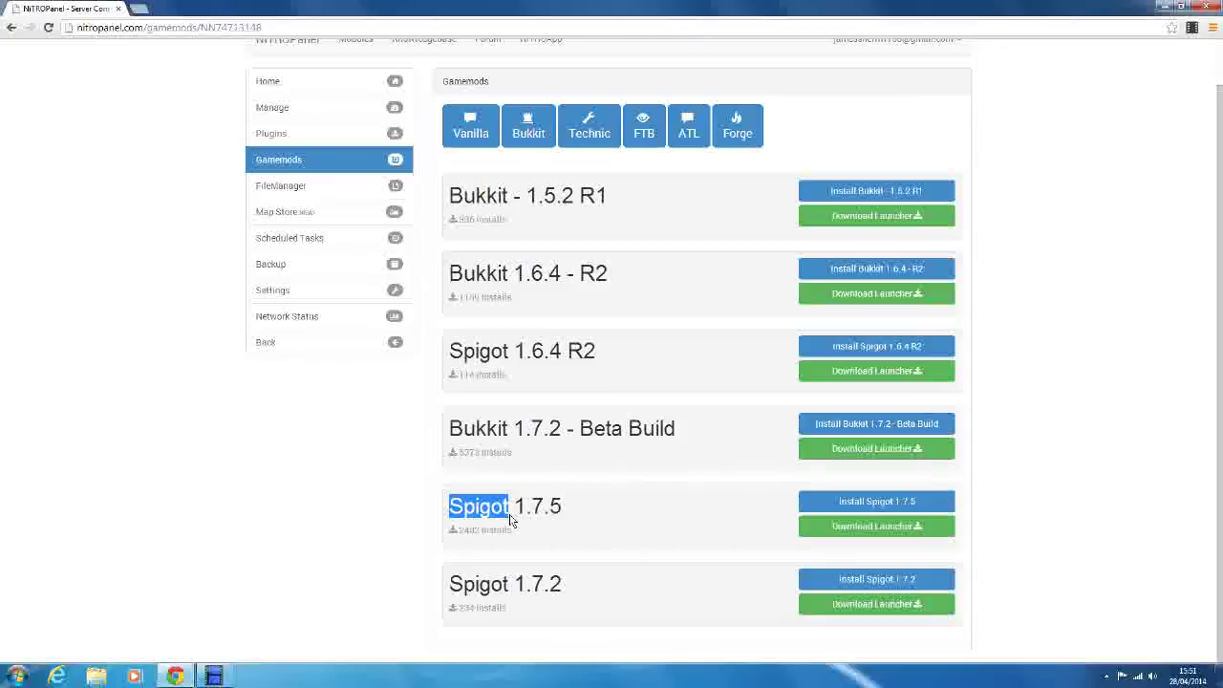
click(556, 513)
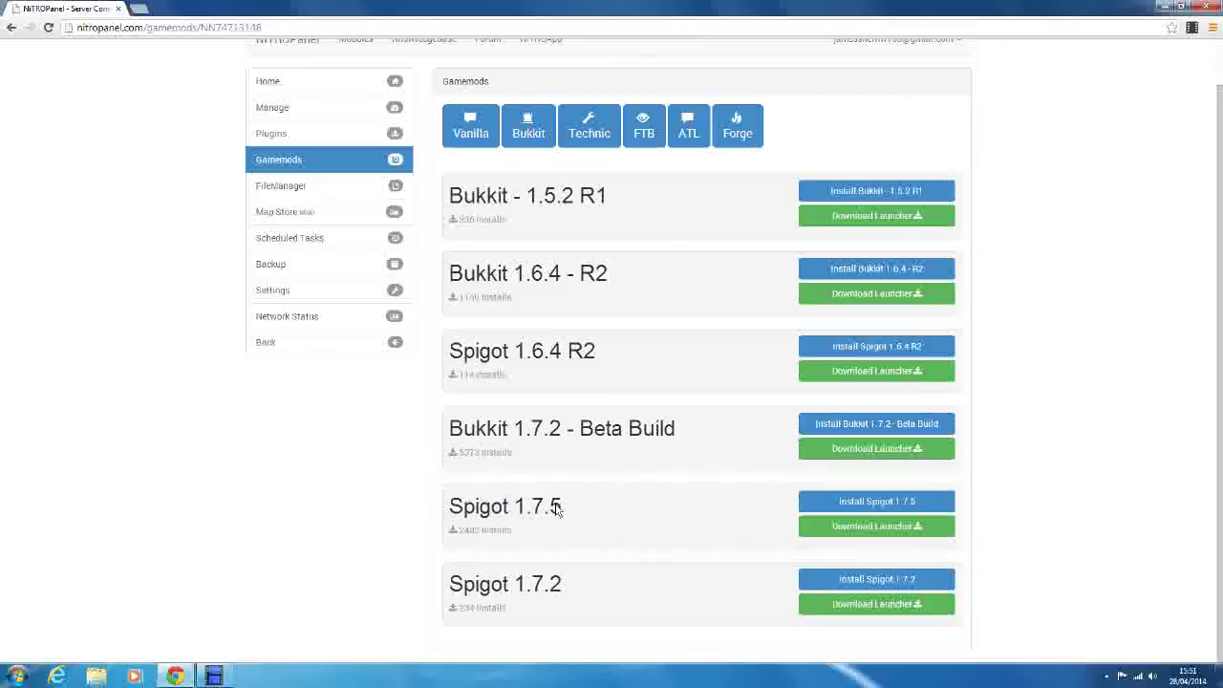
click(827, 509)
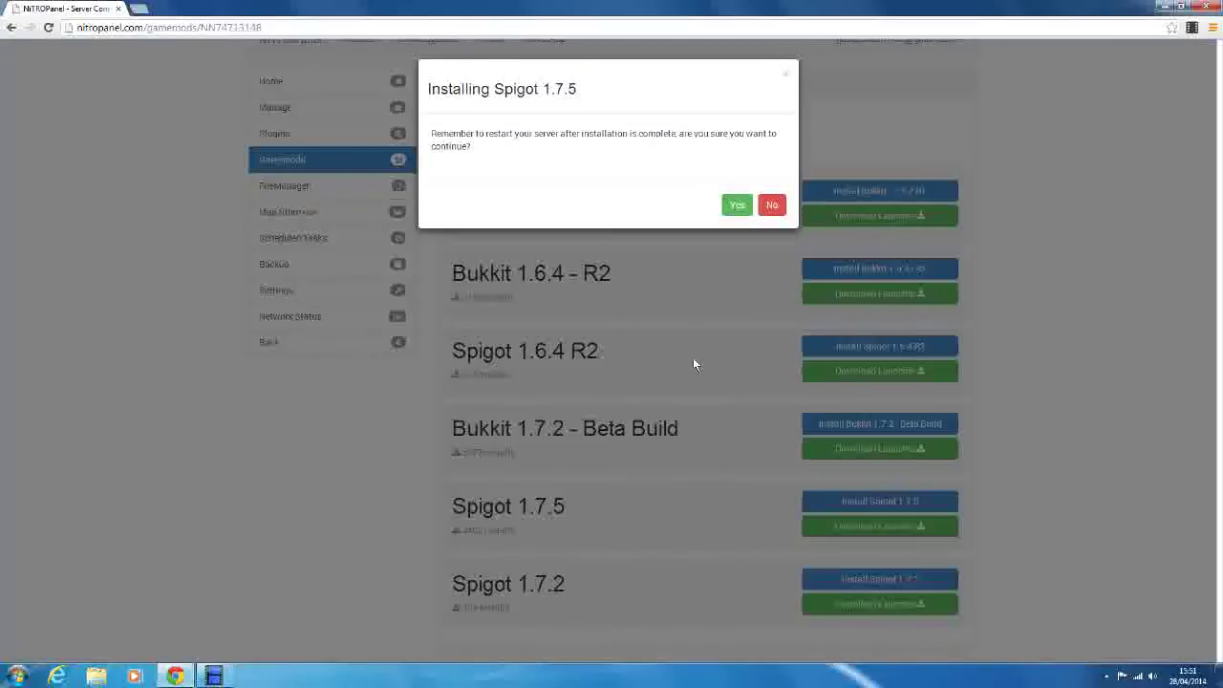
click(732, 205)
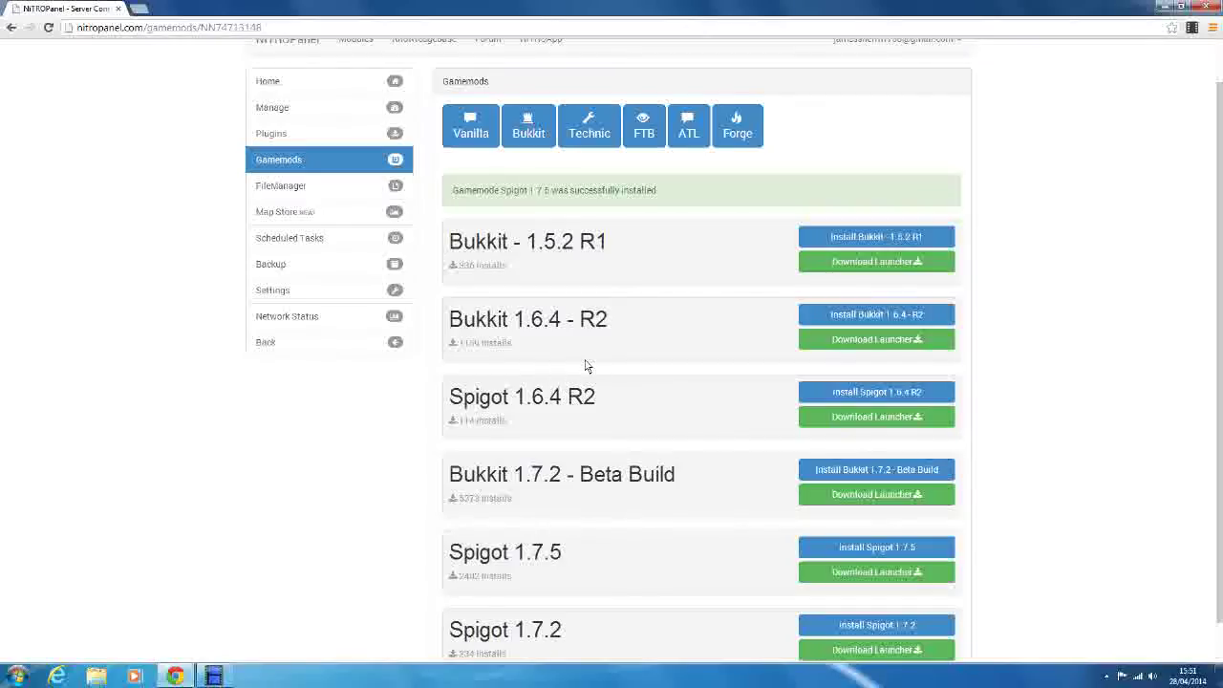
Return to the server's management page and start the Xyre Factions server.
scroll(584, 363, down, 1)
scroll(523, 508, up, 1)
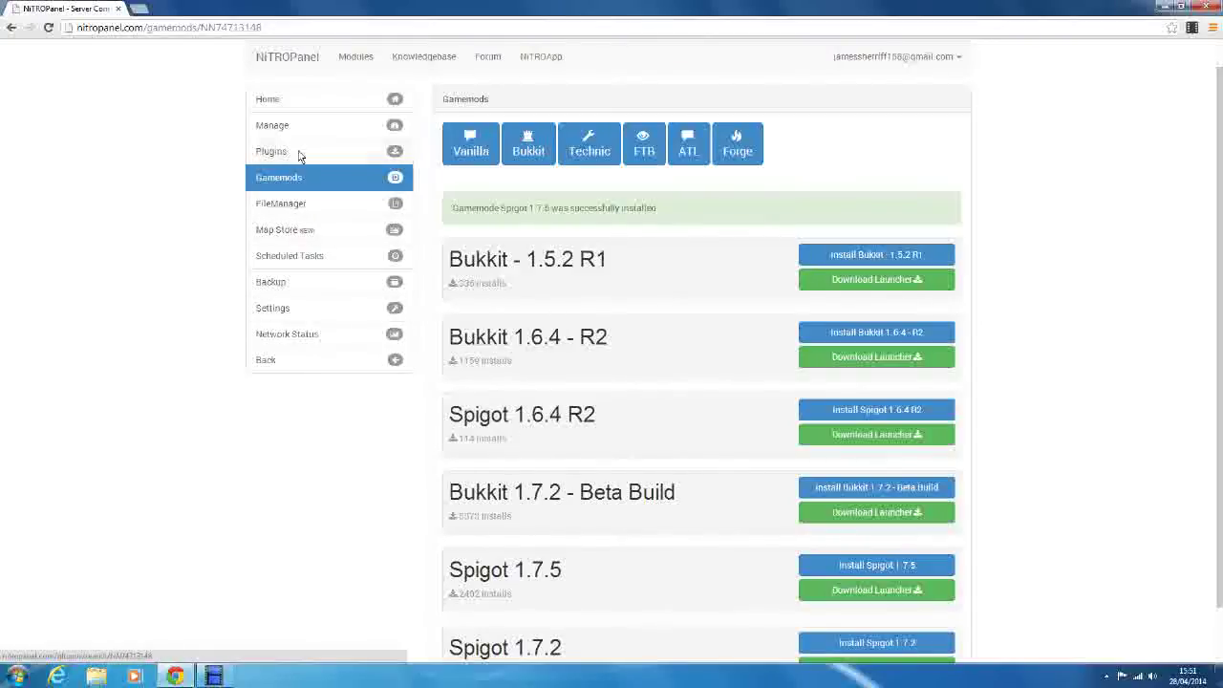
click(319, 129)
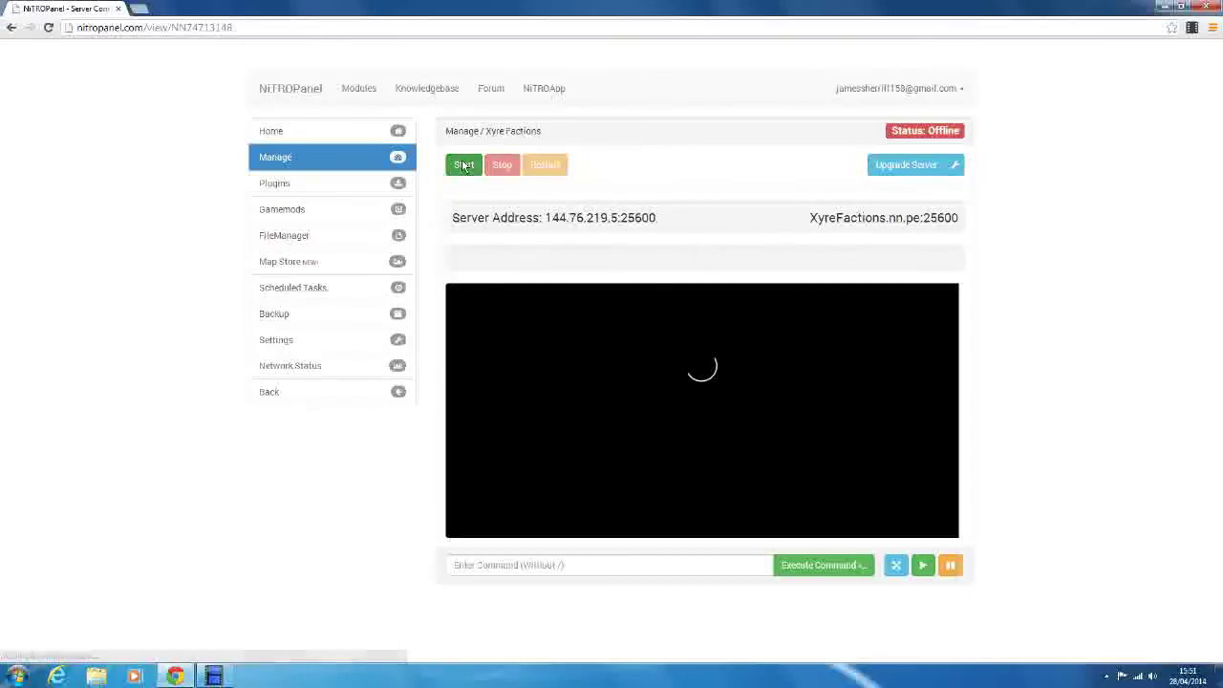
click(468, 170)
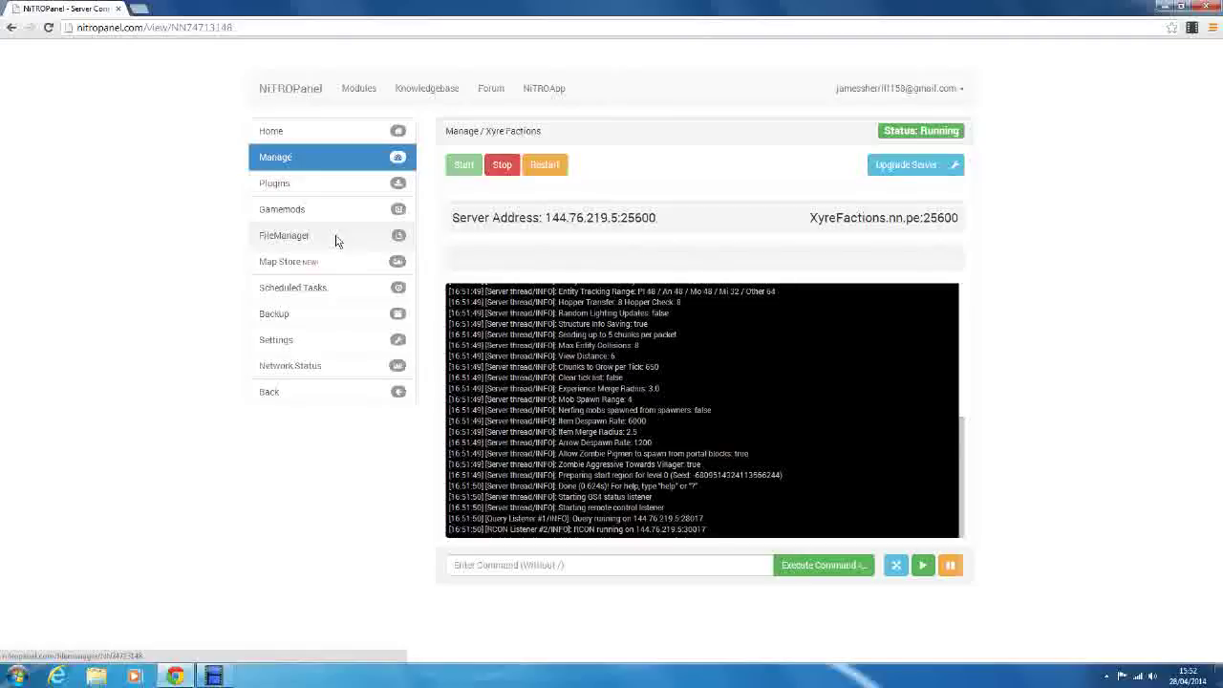
Review the server's files in the file manager and open the plugins folder.
click(304, 235)
scroll(468, 330, down, 3)
scroll(478, 383, up, 3)
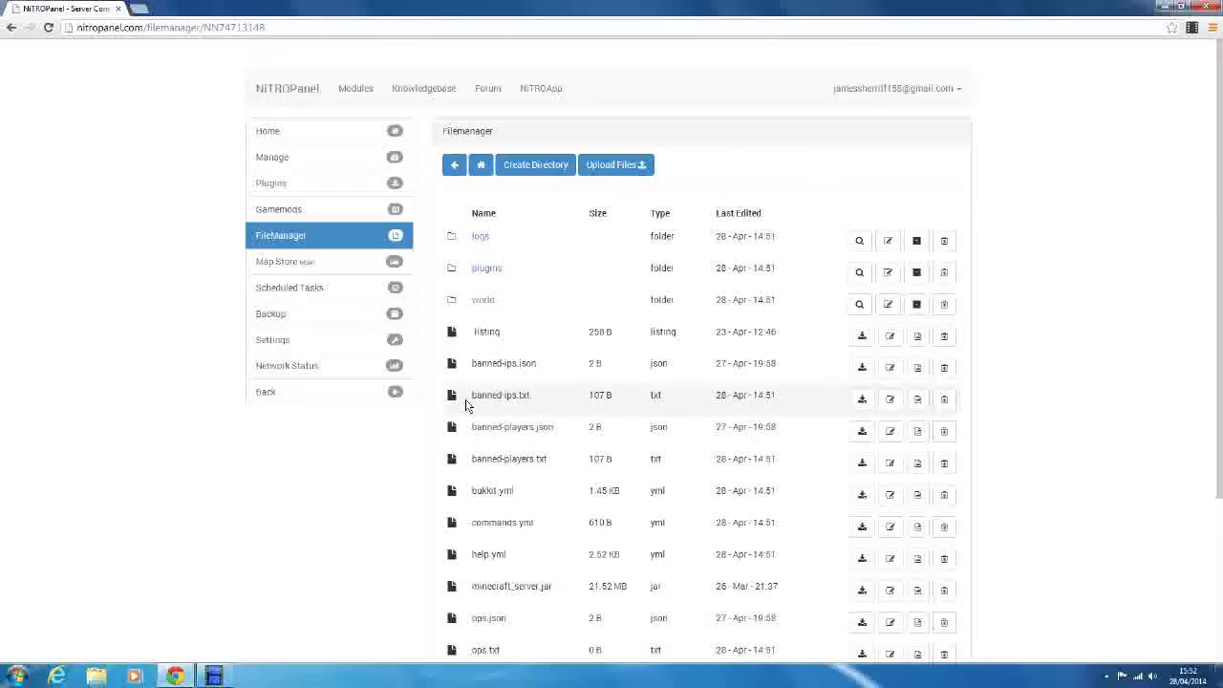
scroll(489, 382, down, 3)
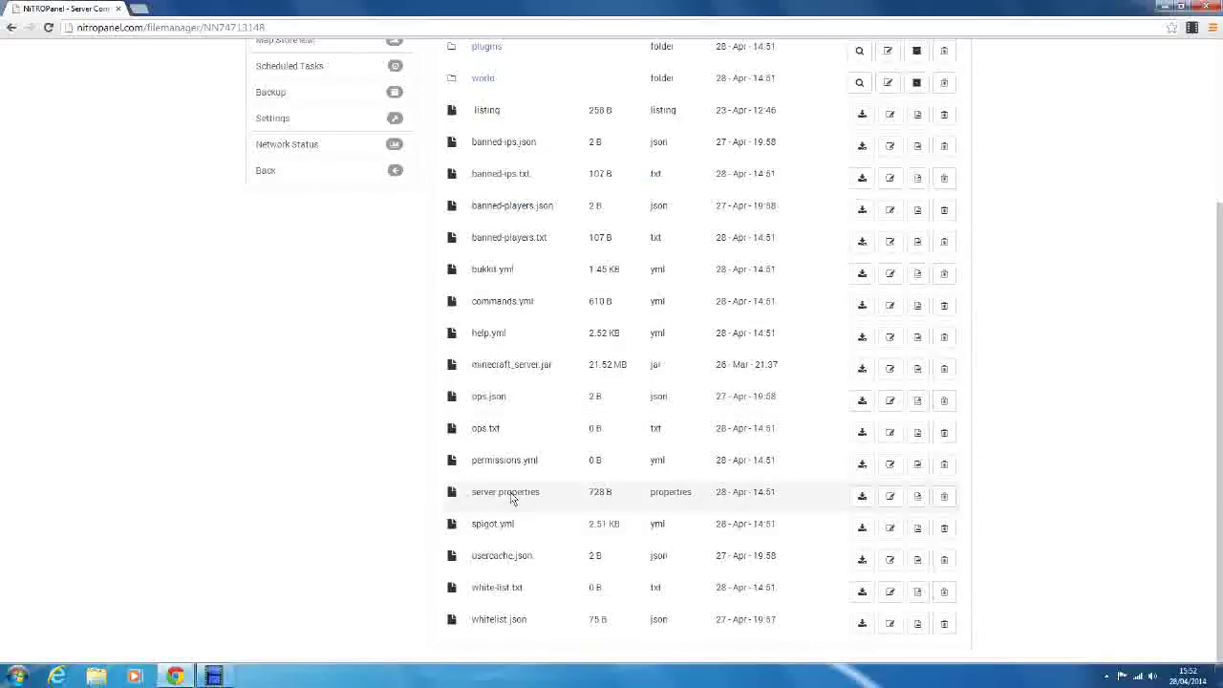
scroll(570, 383, up, 3)
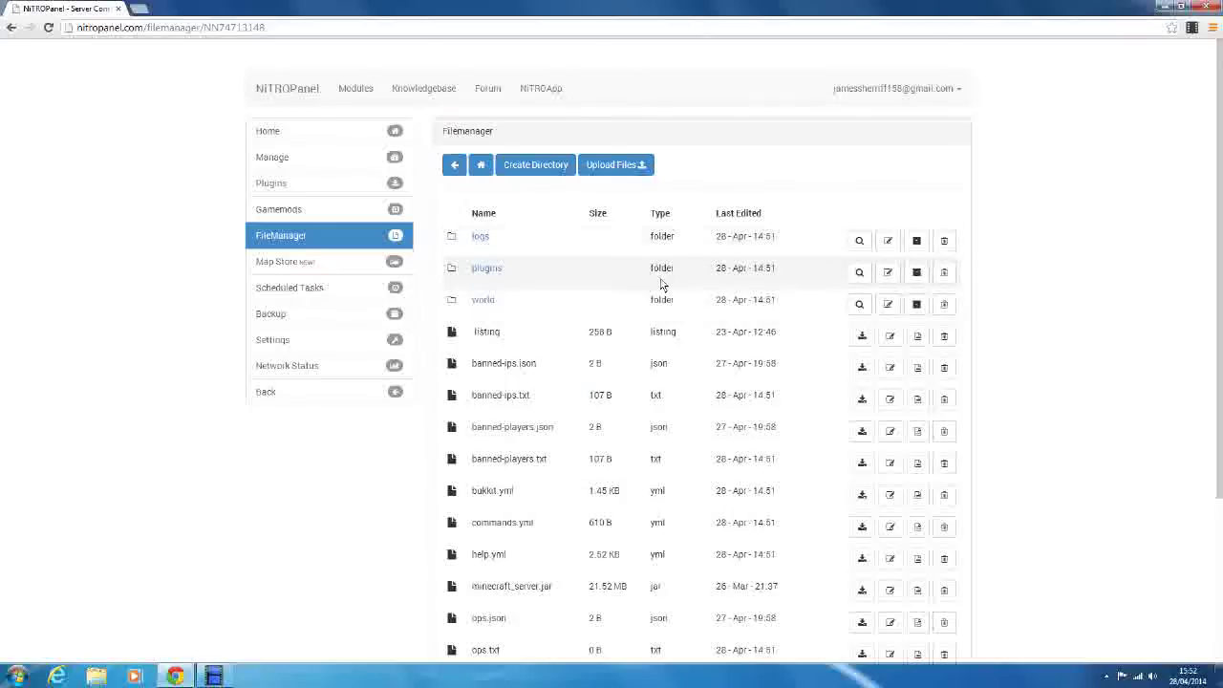
click(858, 272)
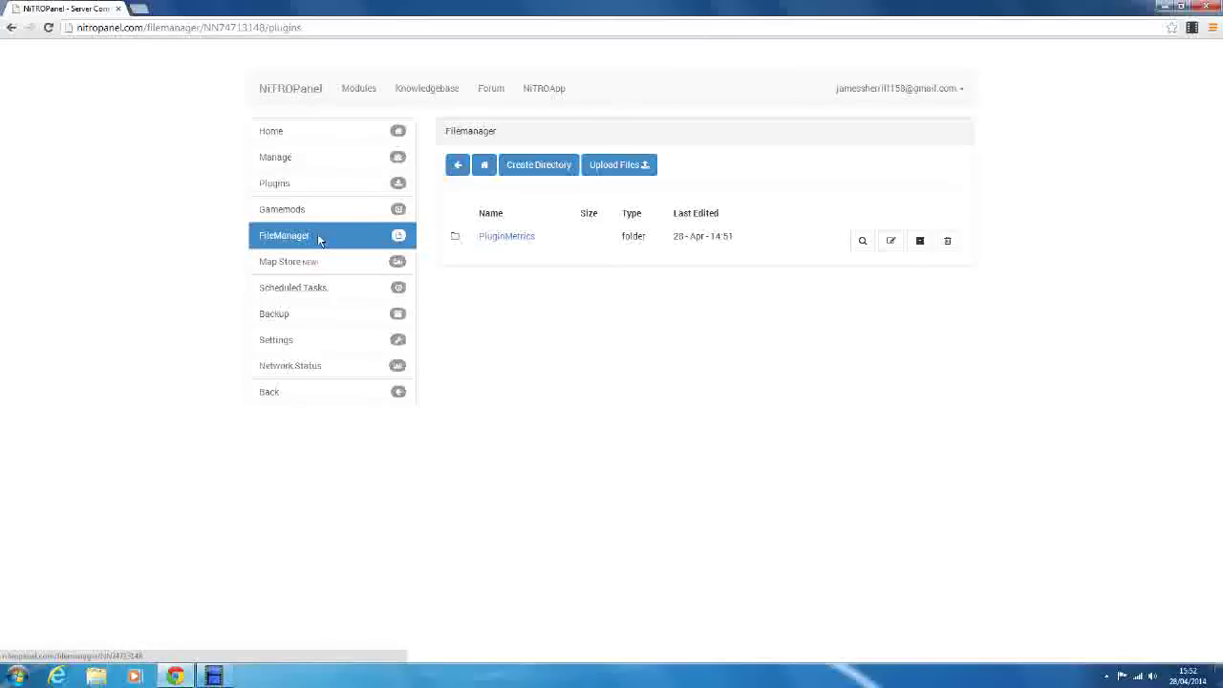
Go to the server's plugin search and search for "essentials".
click(335, 256)
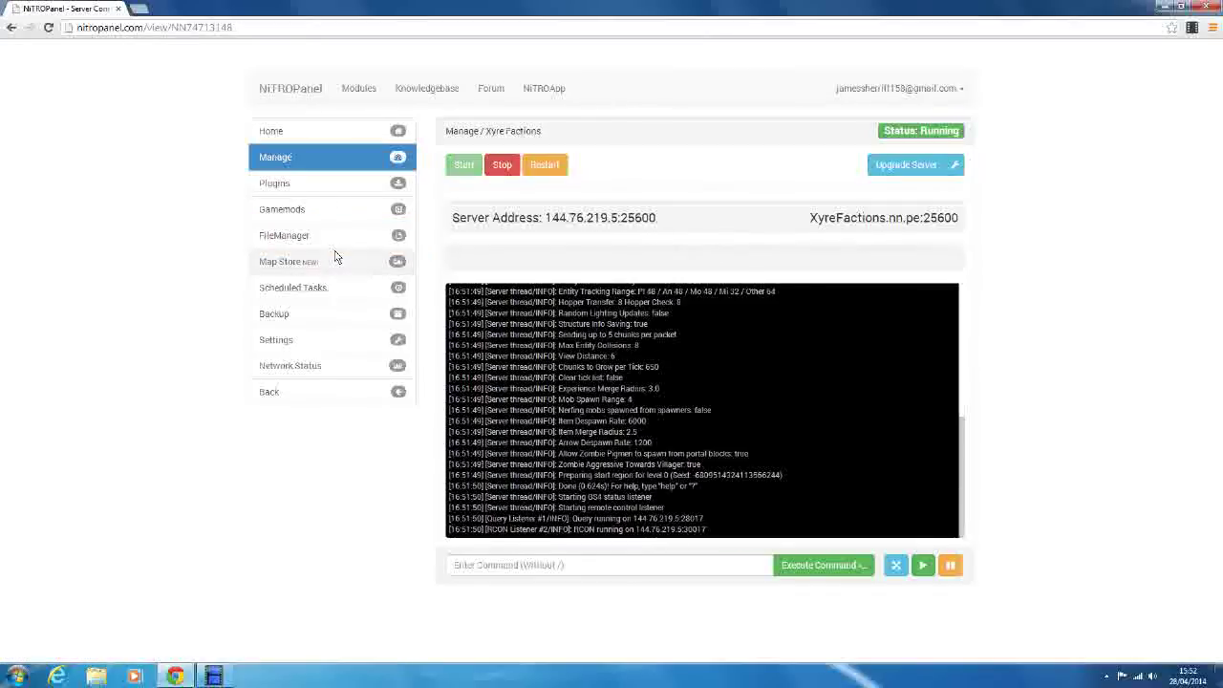
click(348, 187)
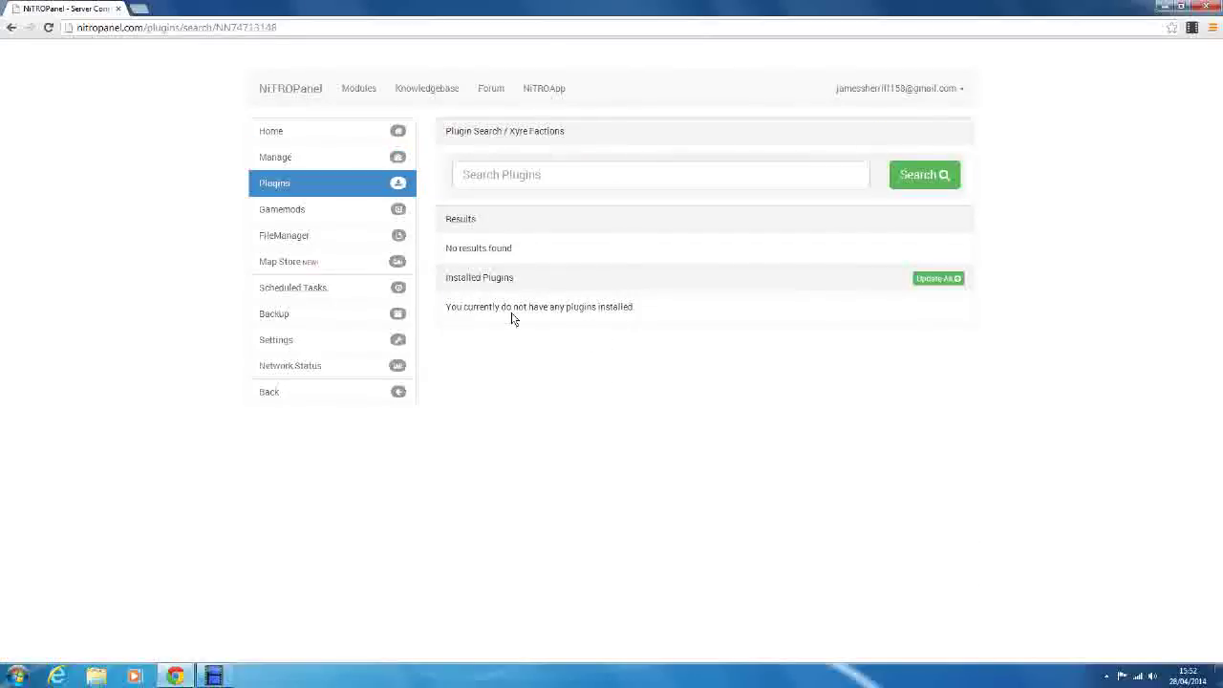
click(494, 181)
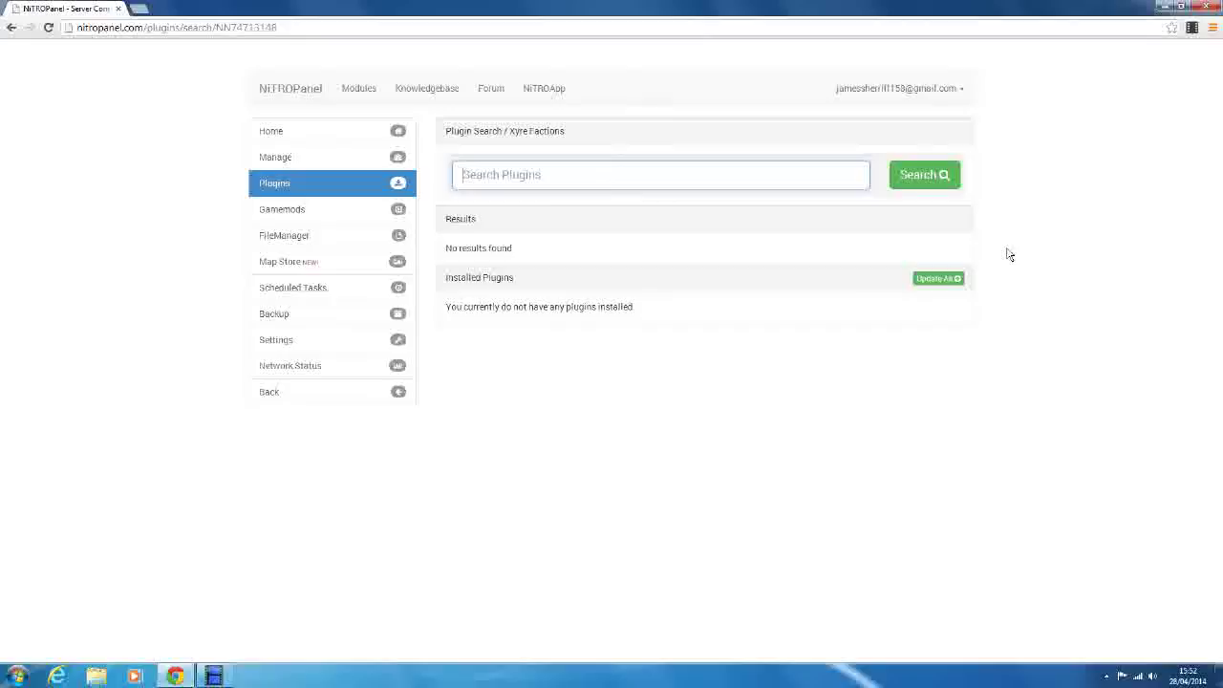
text(essentials)
key(Return)
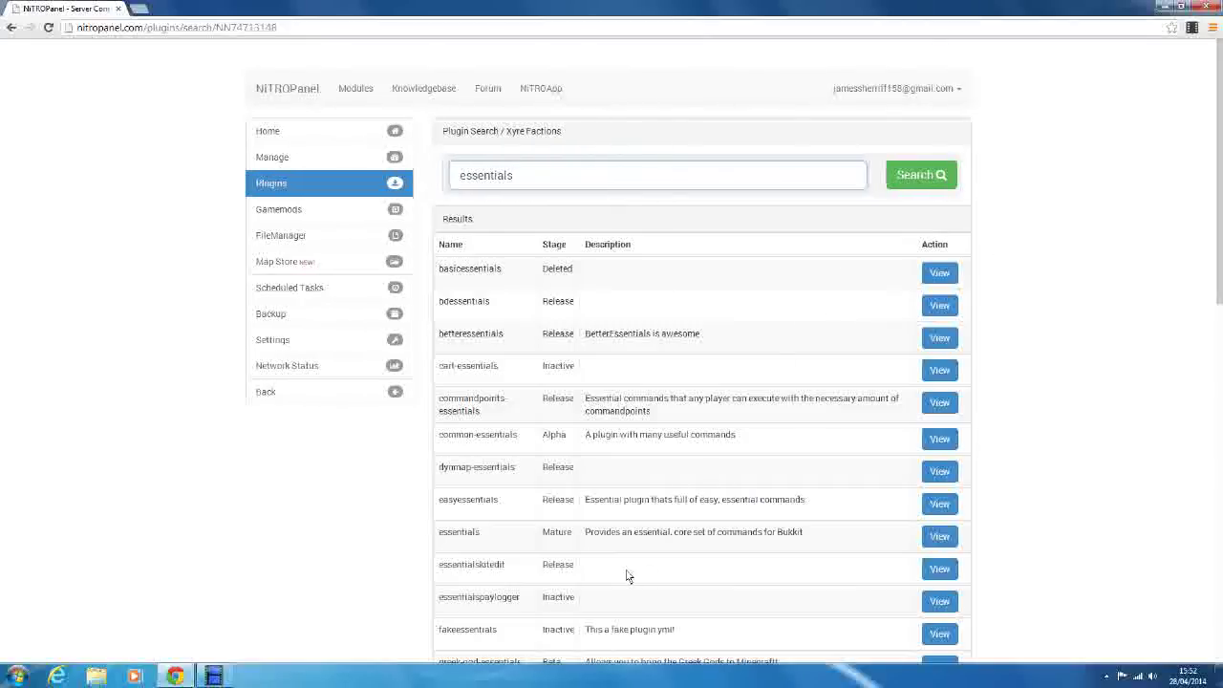
Open the essentials plugin from the search results and review its details and available commands.
click(927, 537)
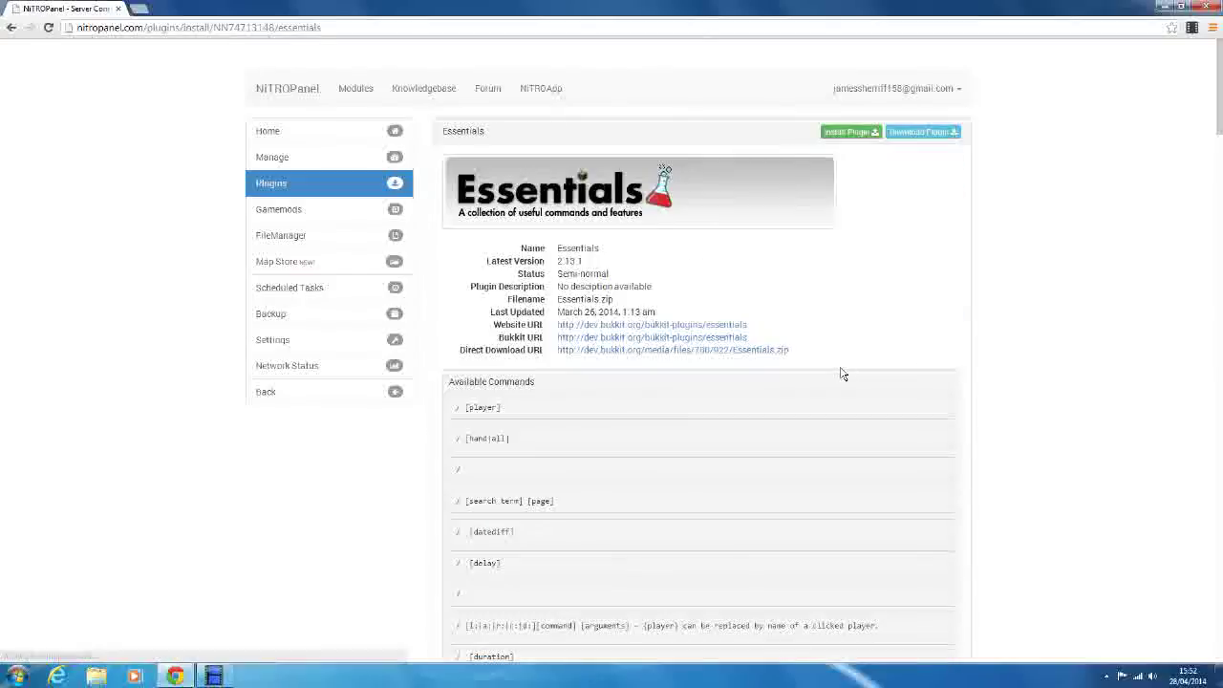
scroll(606, 469, down, 15)
scroll(606, 470, up, 15)
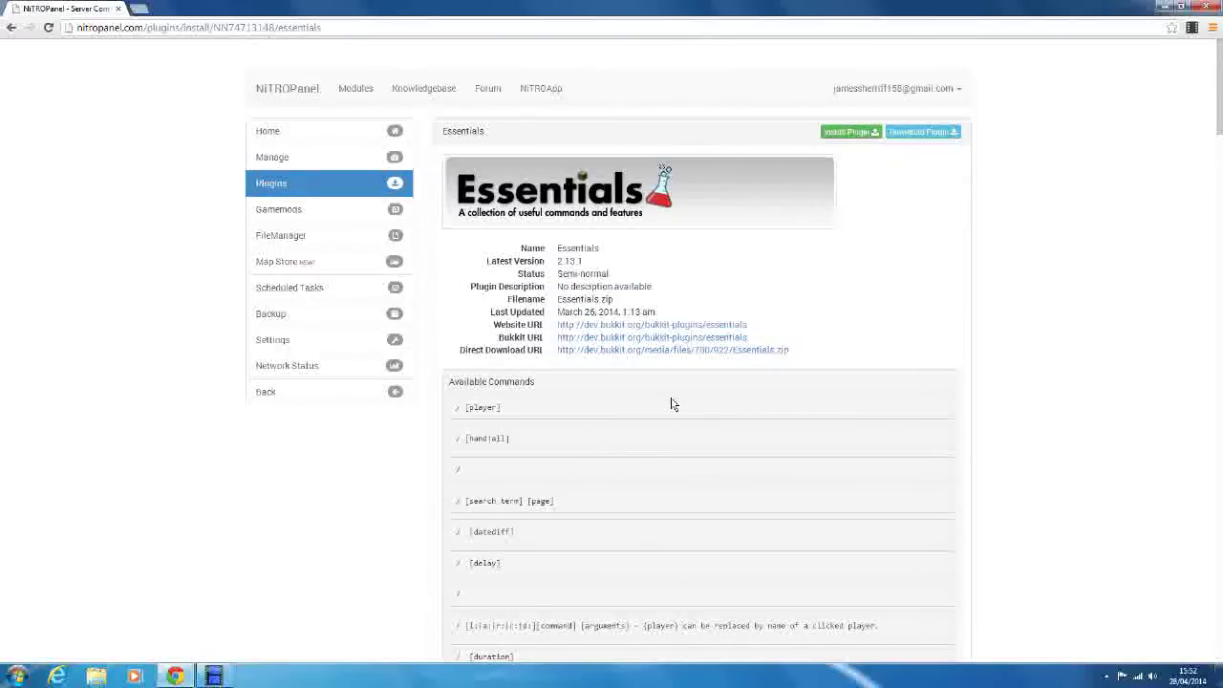
scroll(672, 404, down, 3)
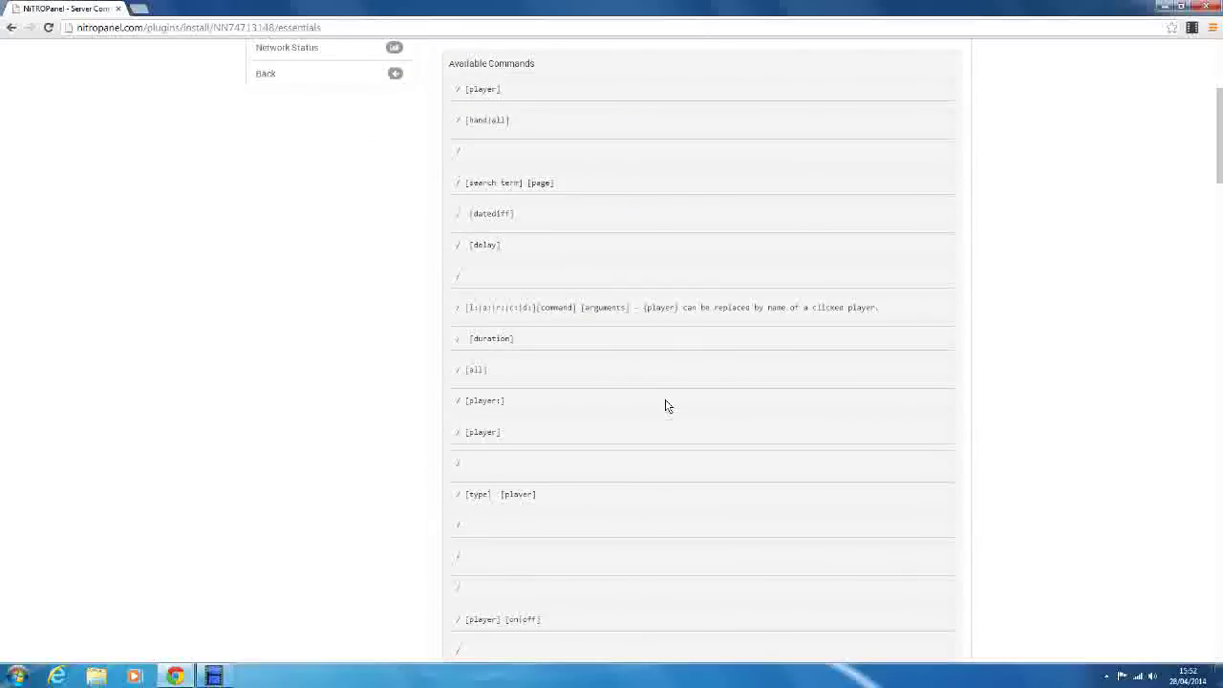
scroll(740, 399, up, 3)
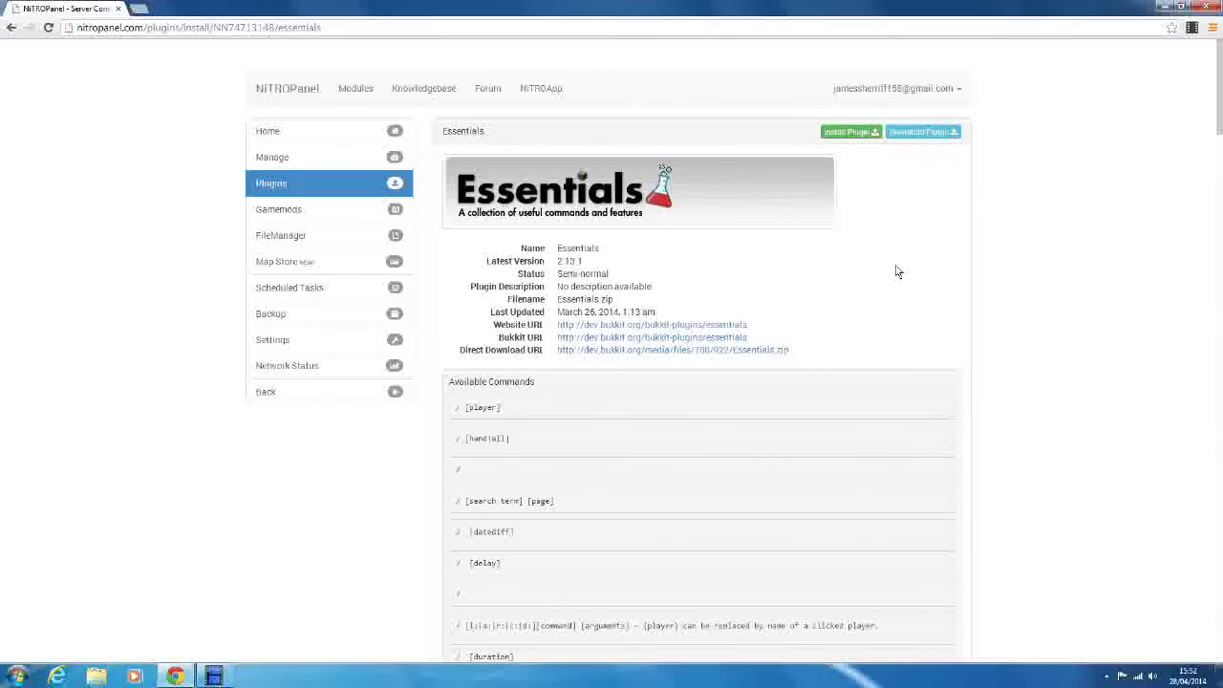
click(860, 132)
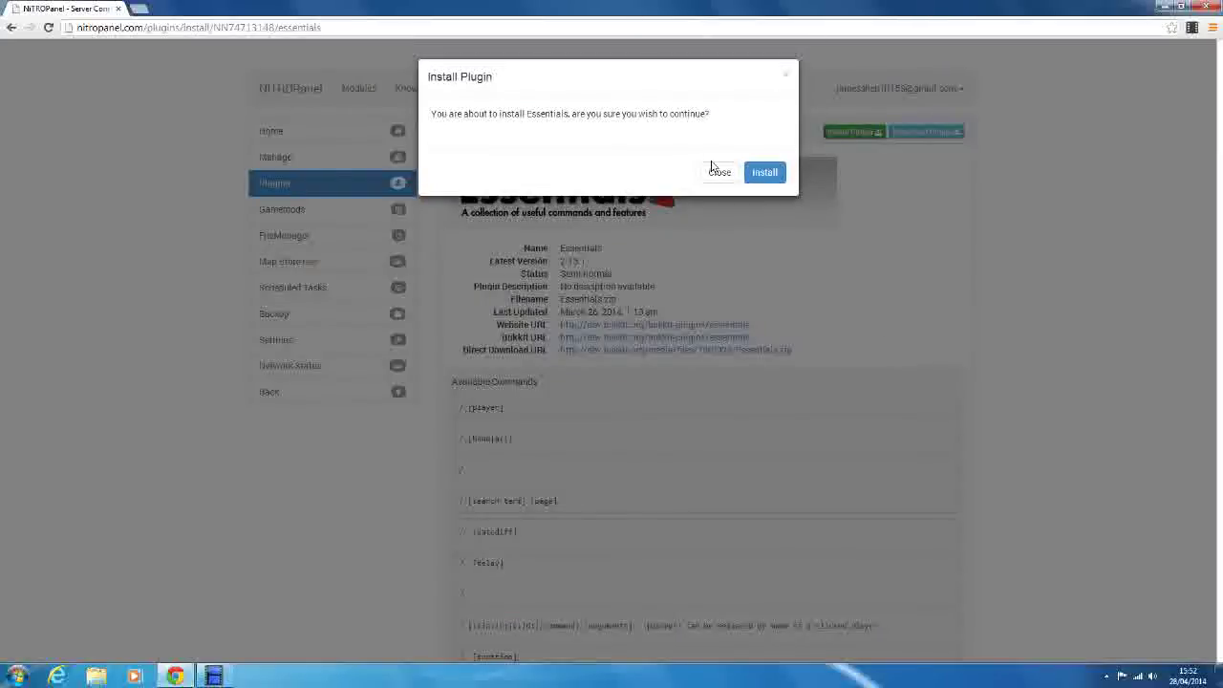
click(715, 170)
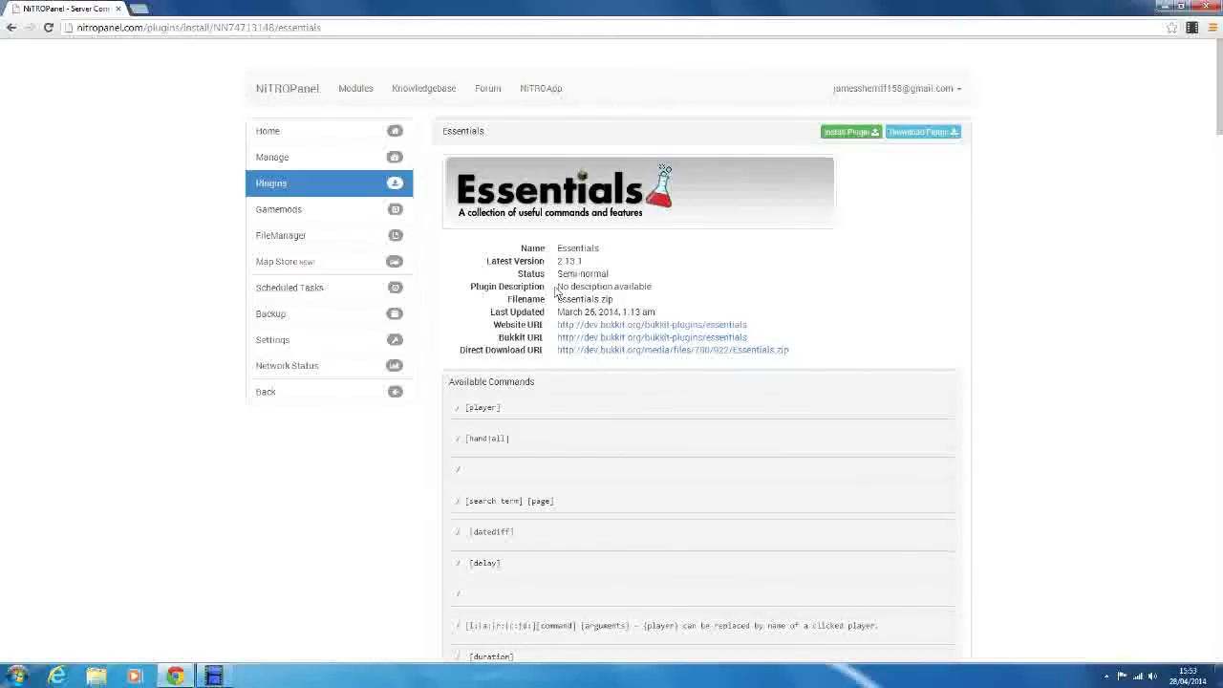
mouse_move(558, 291)
mouse_down()
mouse_move(663, 284)
mouse_move(559, 304)
mouse_up()
click(559, 306)
scroll(532, 395, down, 10)
scroll(508, 391, up, 4)
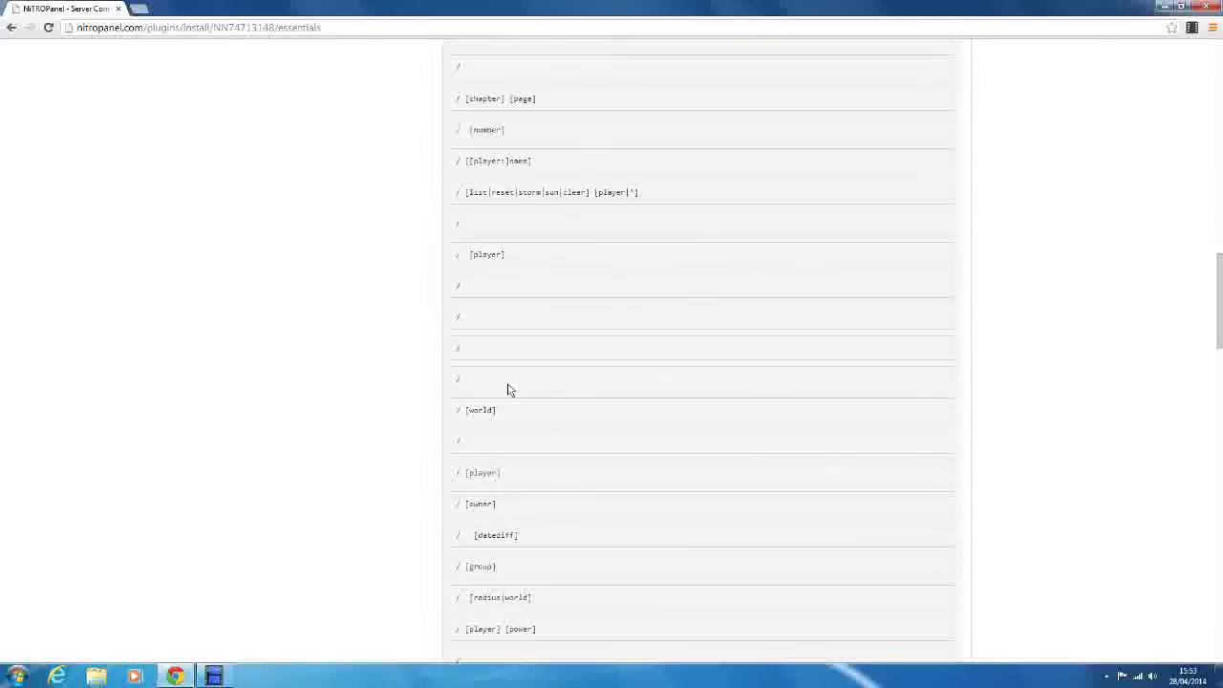
scroll(532, 396, up, 5)
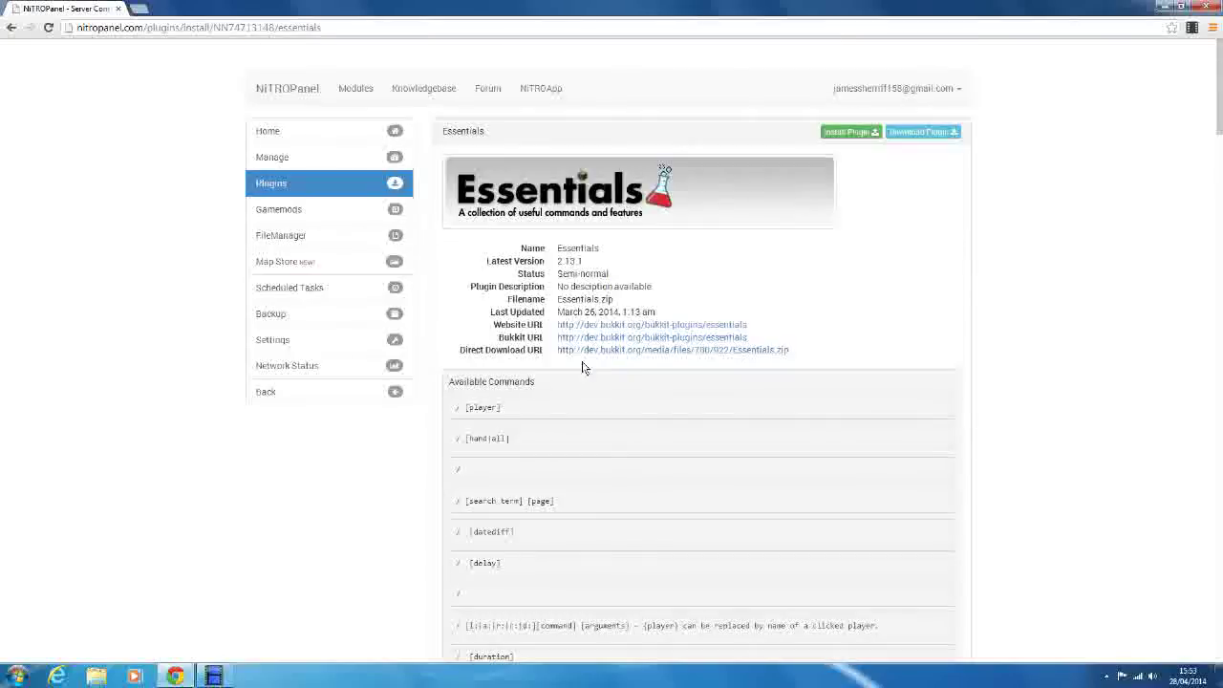
click(830, 132)
click(719, 173)
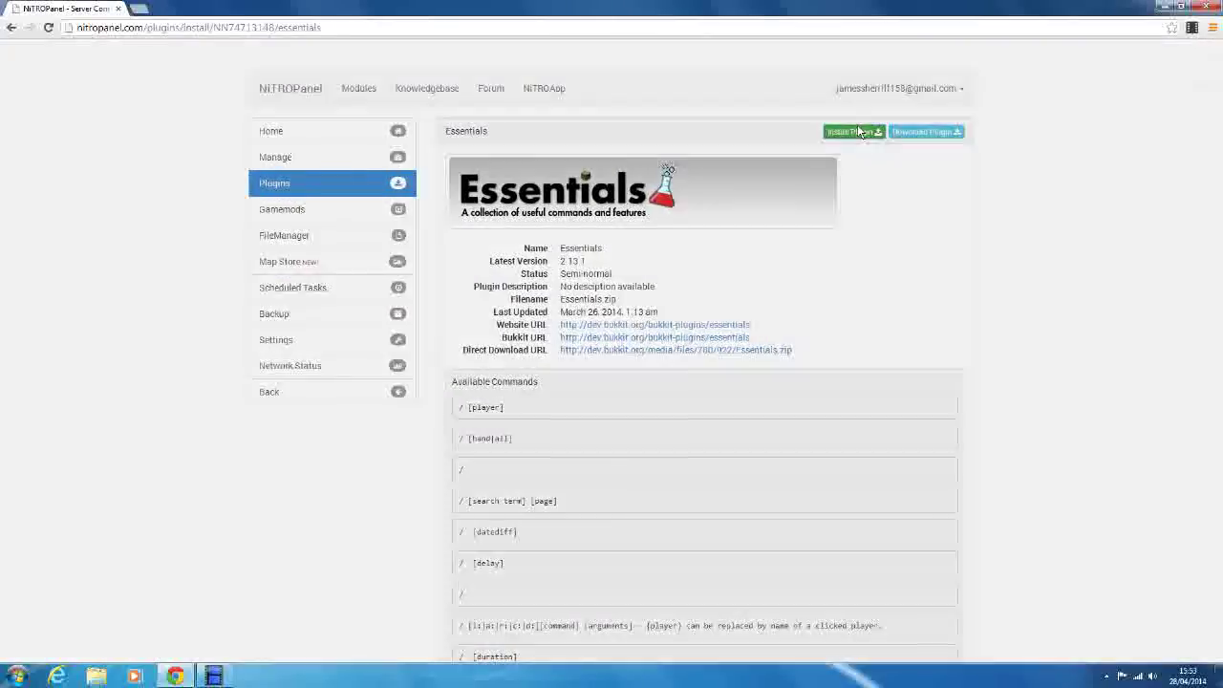
Install the Essentials plugin on the server and check the plugins folder in the file manager.
click(855, 130)
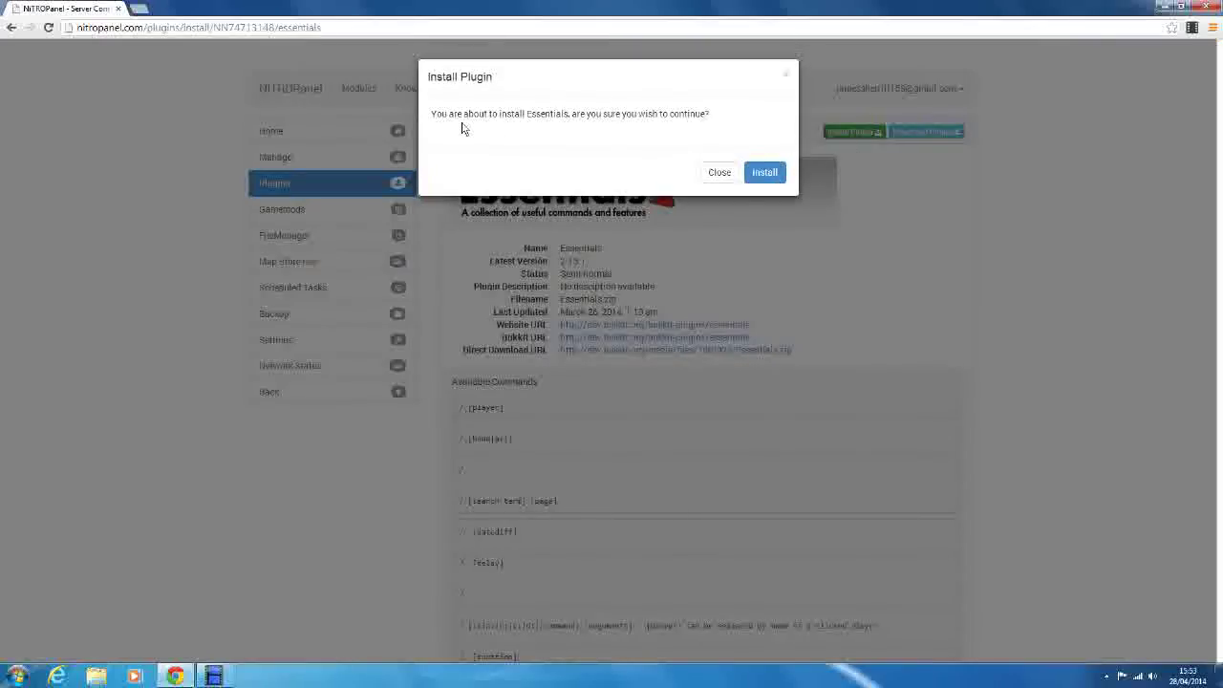
click(767, 174)
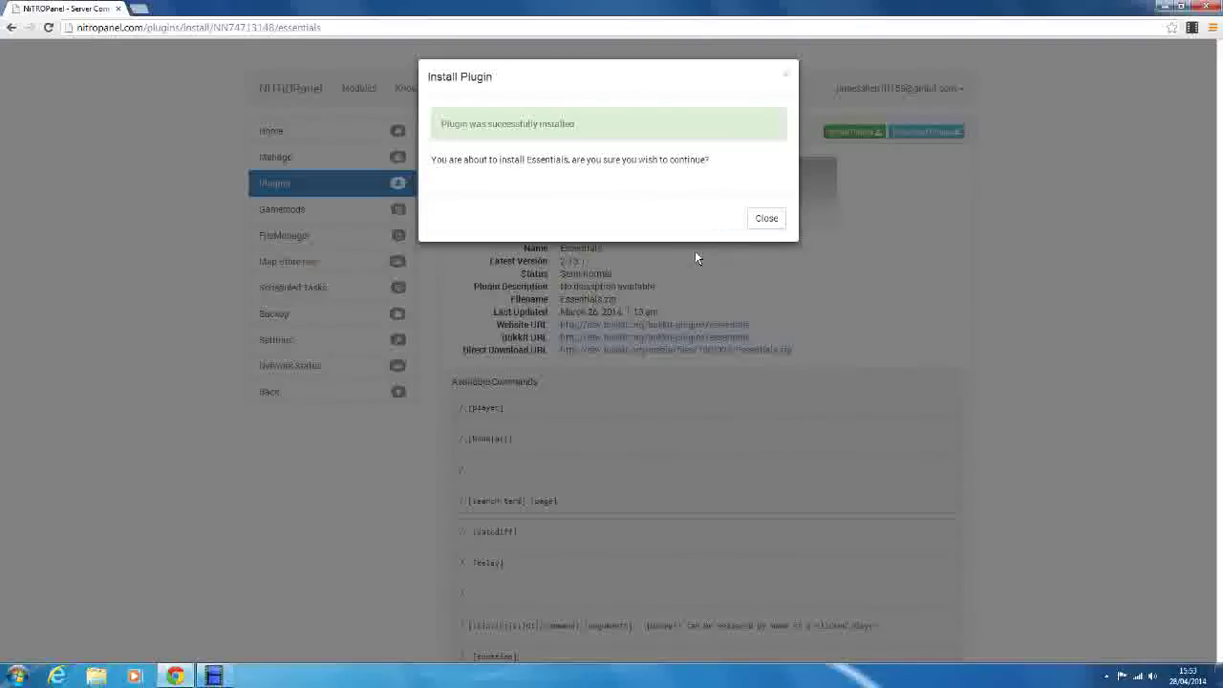
click(760, 222)
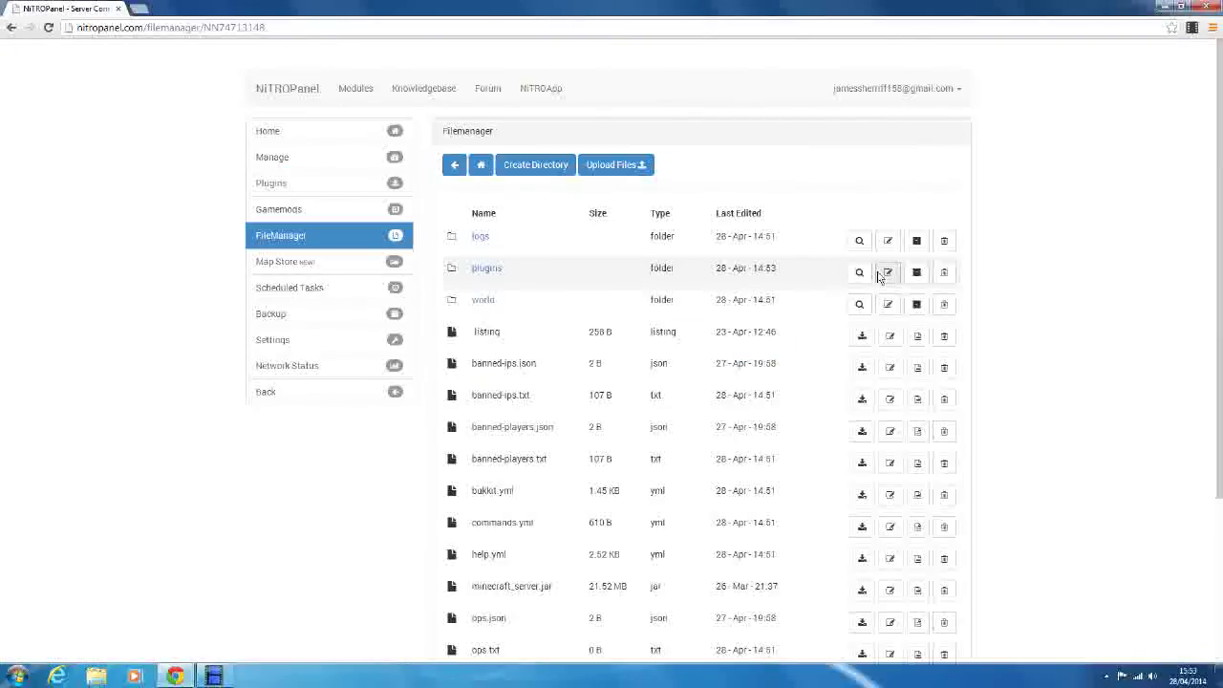
click(867, 272)
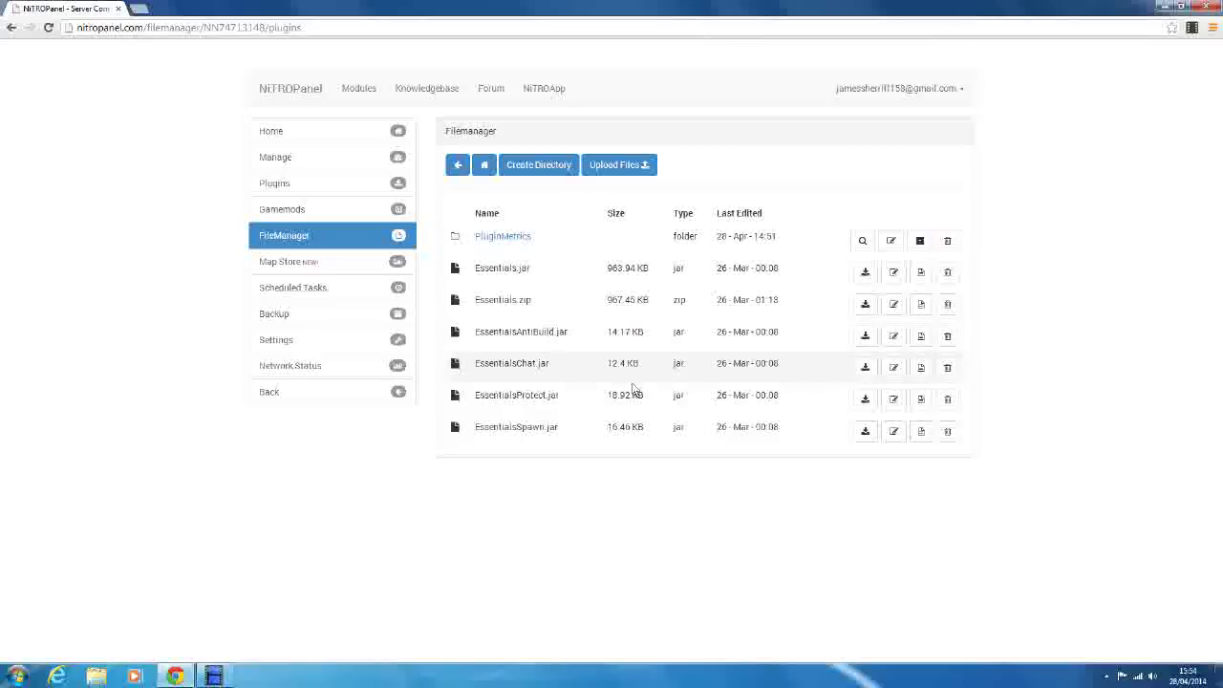
Restart the Xyre Factions server from its management page and examine the console log for the Essentials startup lines.
click(300, 162)
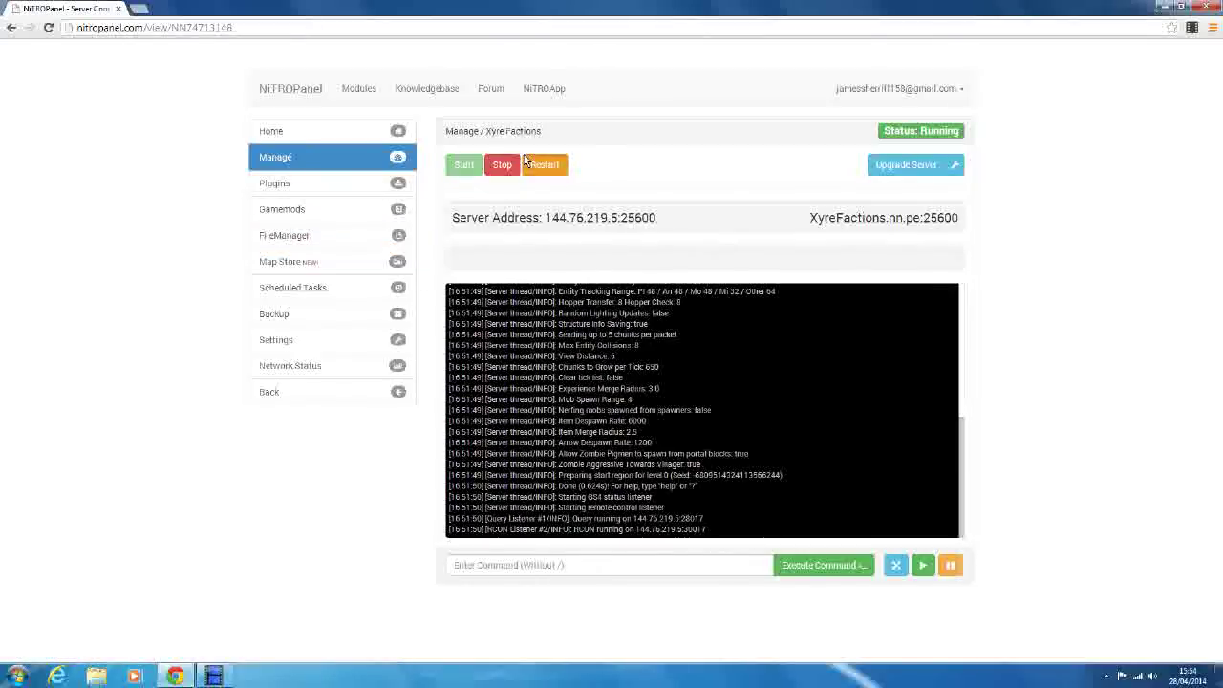
click(538, 164)
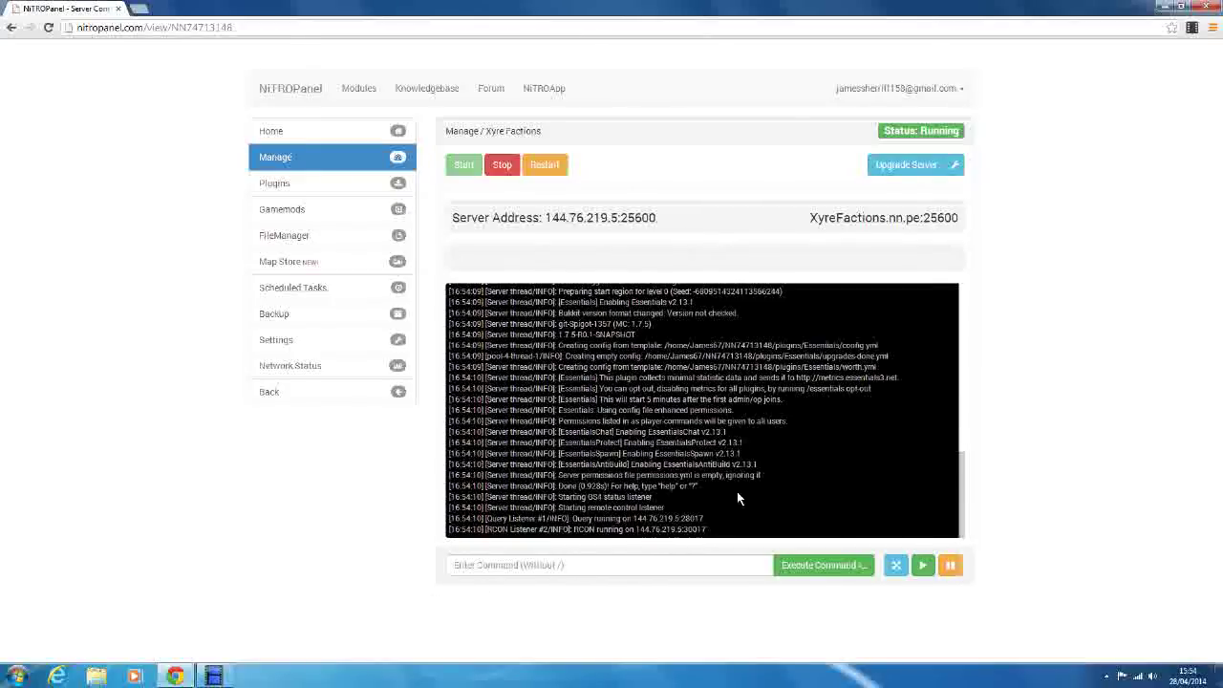
click(950, 565)
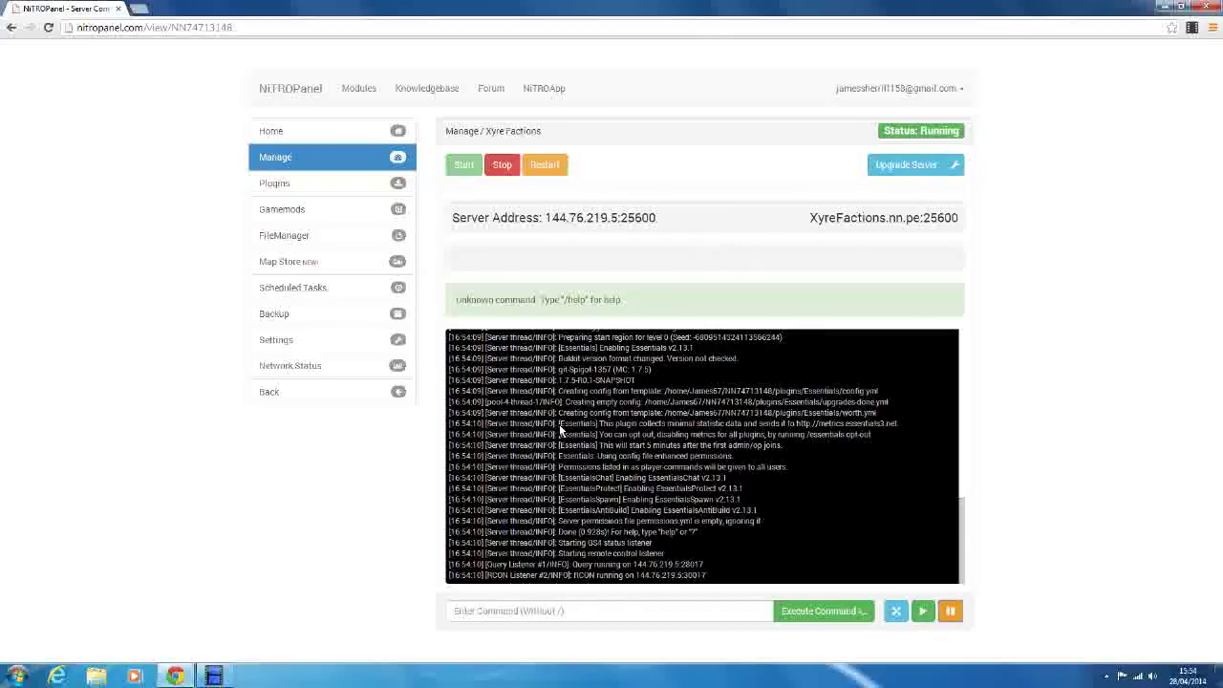
drag(558, 348, 709, 356)
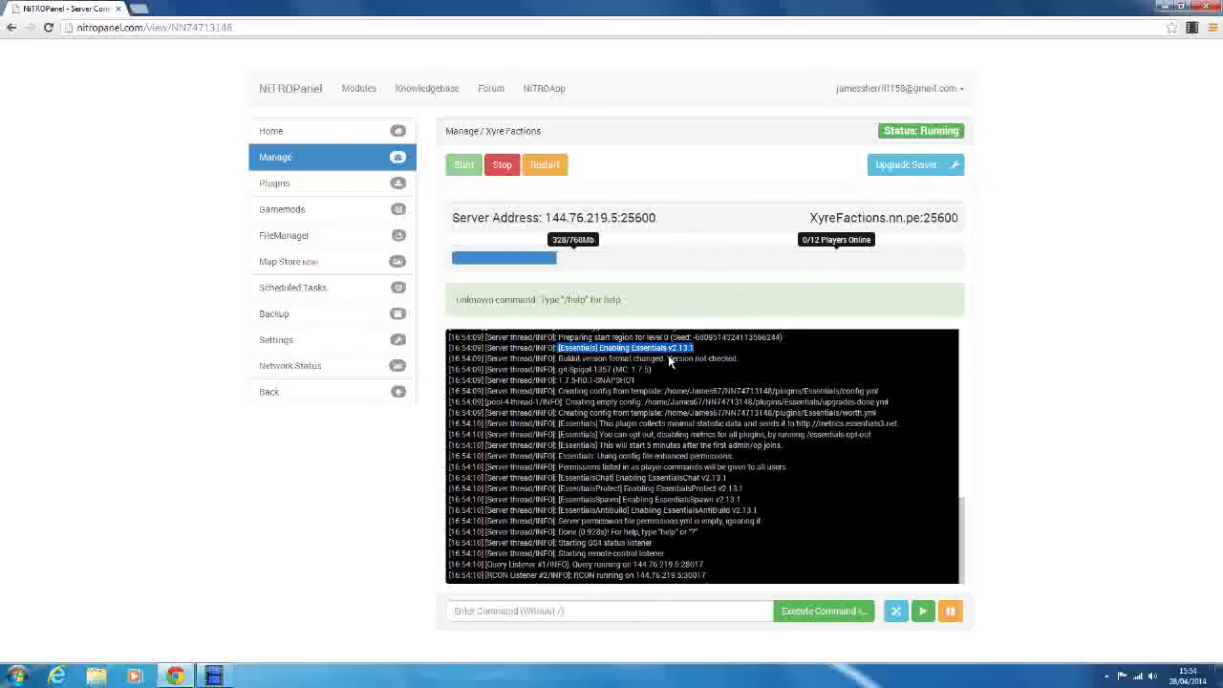
click(486, 501)
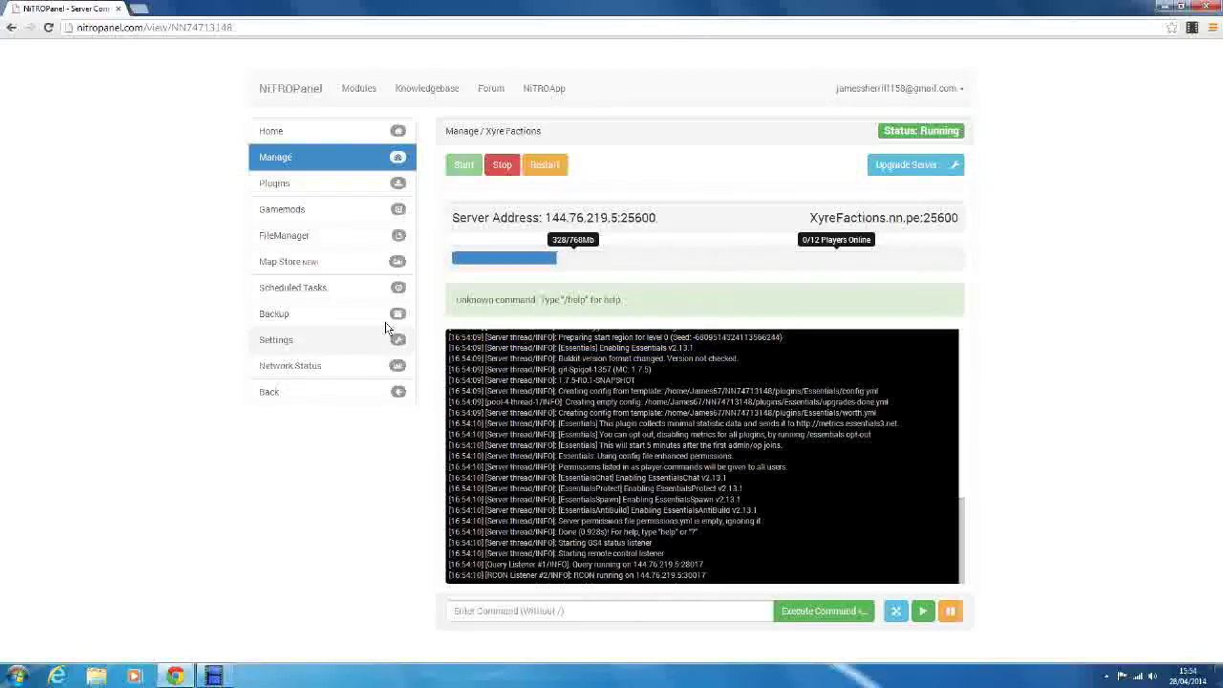
Look at the server's files in the file manager and return to the management page.
click(311, 239)
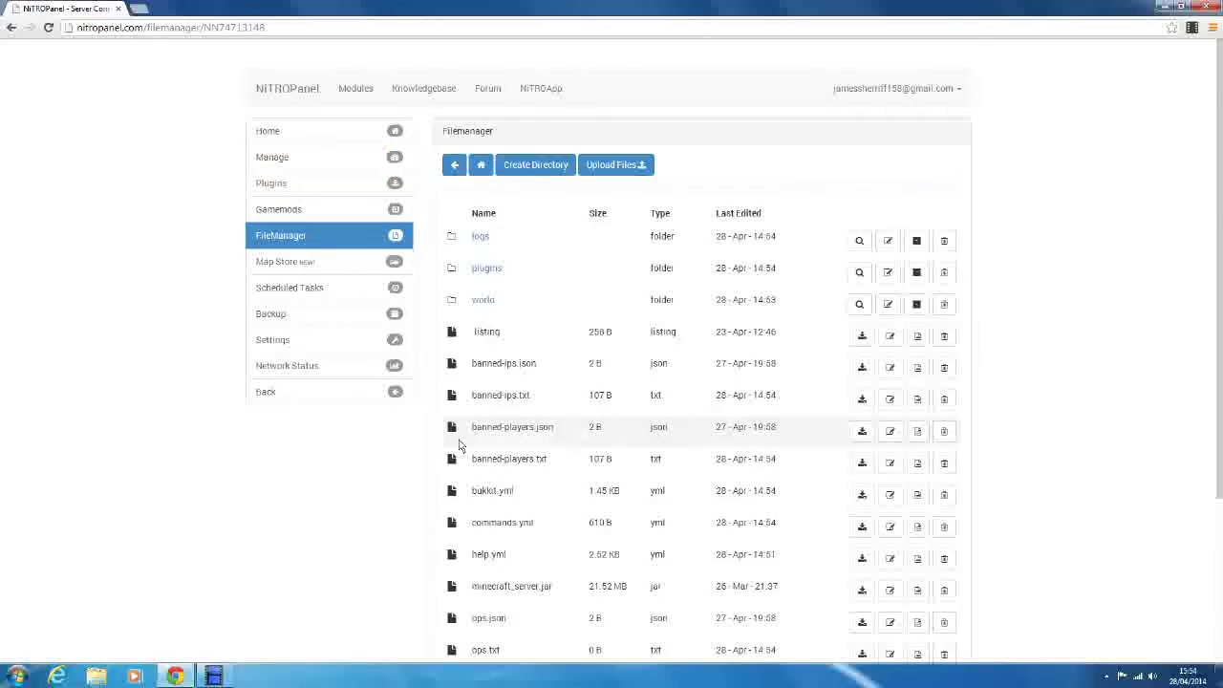
click(344, 151)
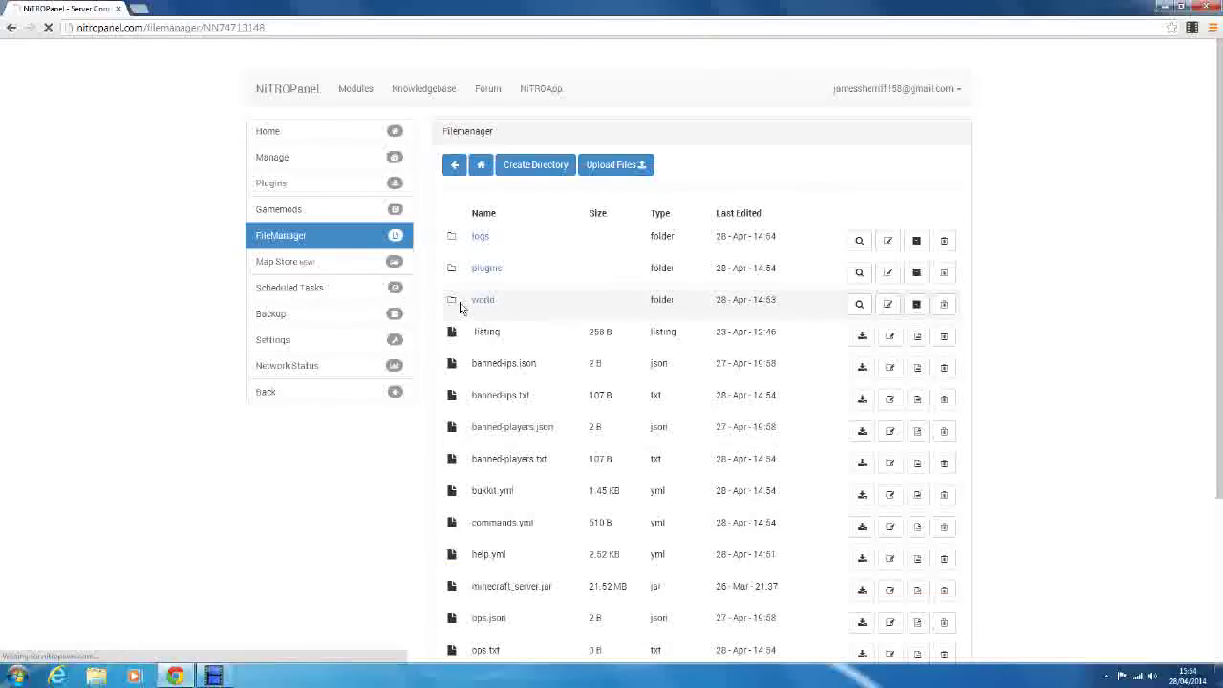